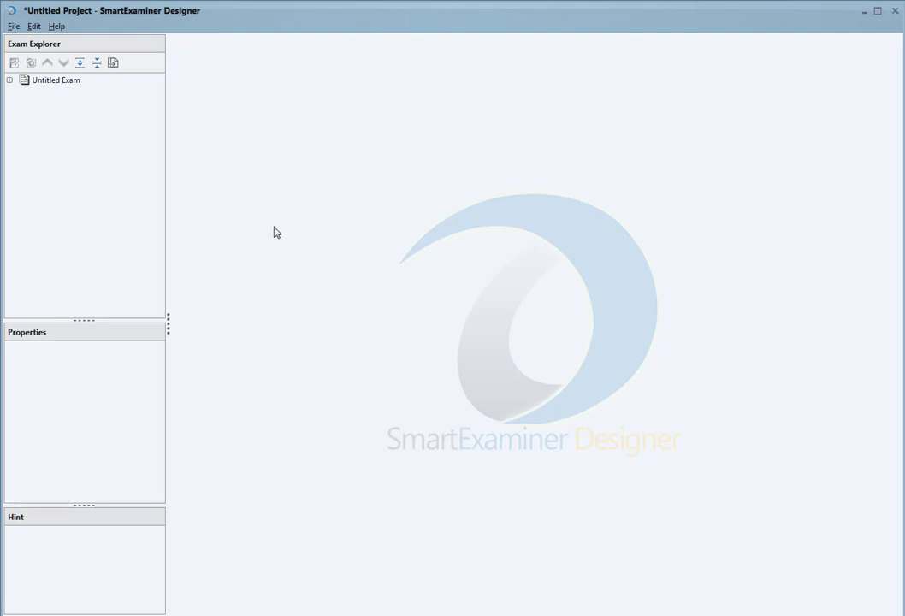
# Step: Start importing Demo MCQ.txt as an exam question file, advance to the question preview and show Question 1 down to its section
pyautogui.click(14, 28)
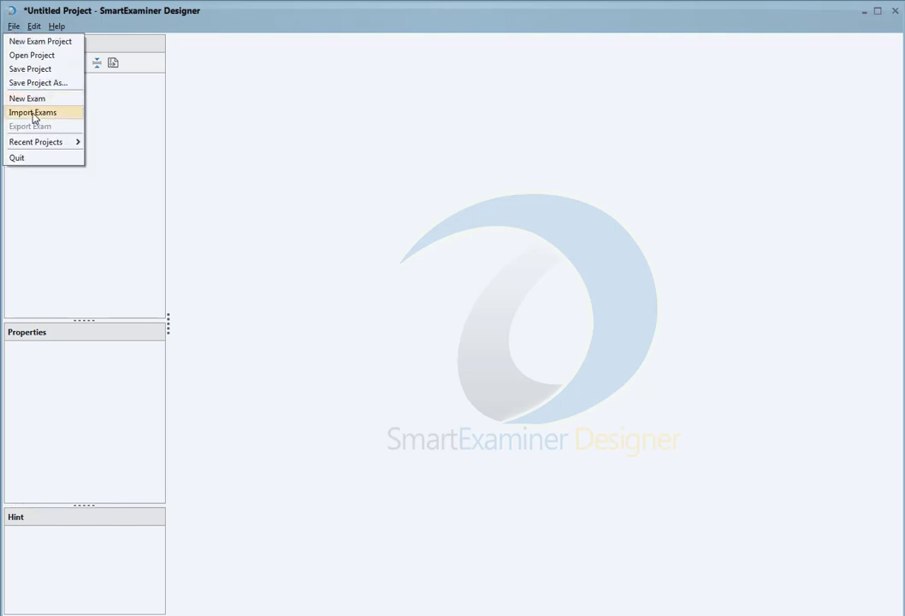
pyautogui.click(34, 114)
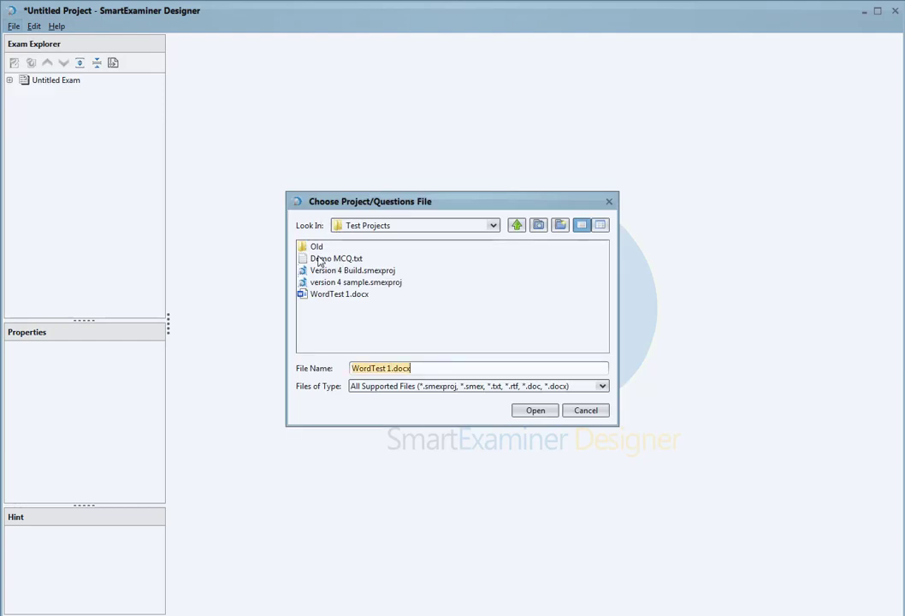
pyautogui.doubleClick(319, 260)
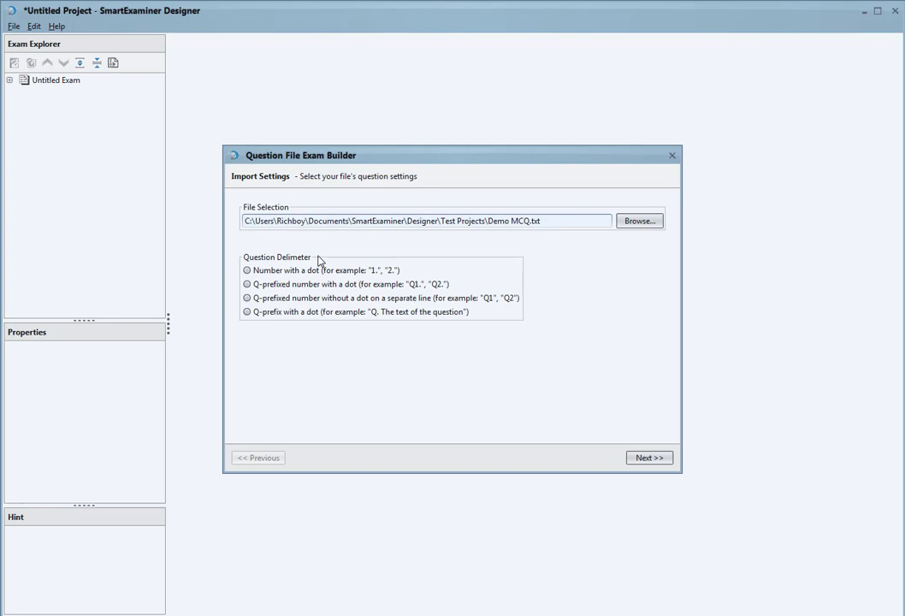
pyautogui.click(652, 460)
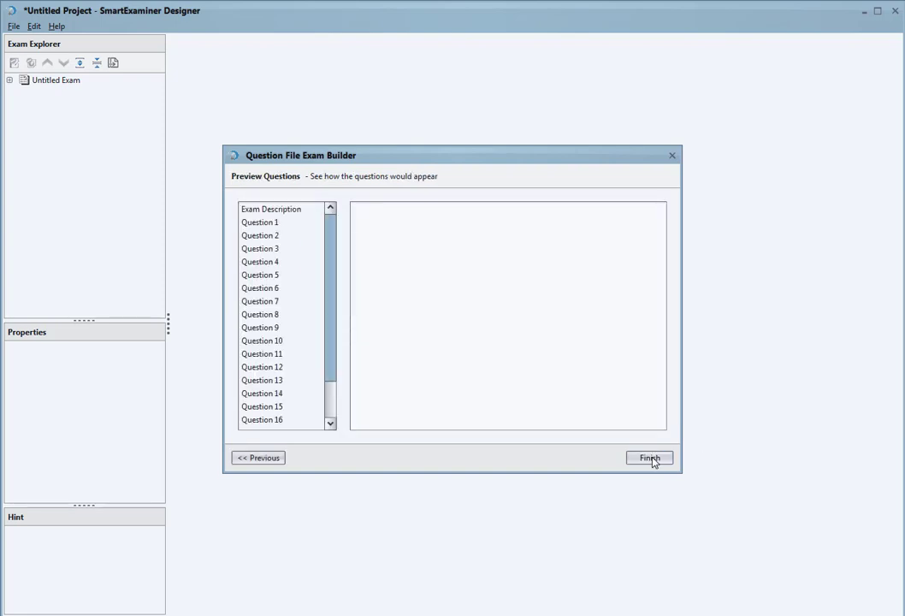
pyautogui.click(273, 224)
pyautogui.moveTo(660, 313); pyautogui.dragTo(668, 360)
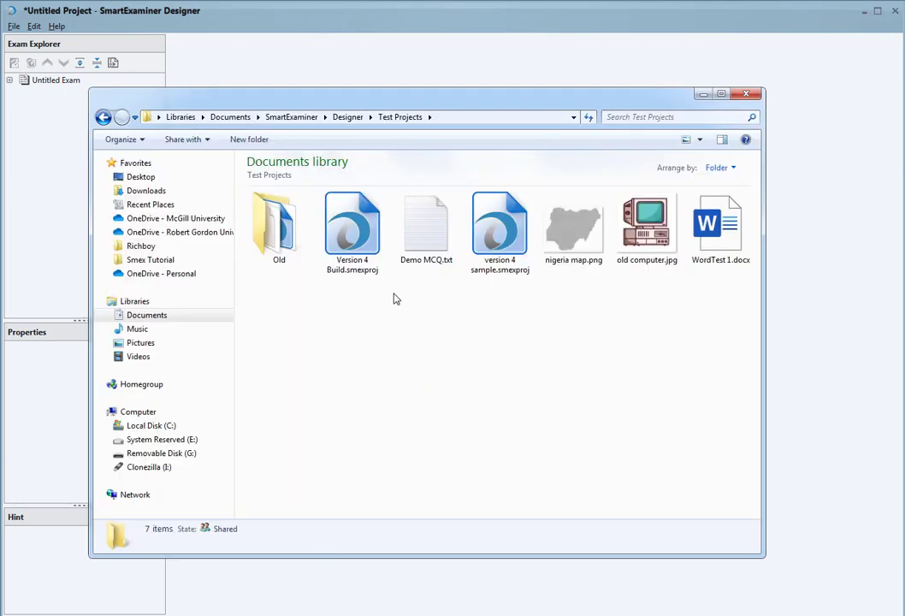
# Step: Open Demo MCQ.txt in Notepad and examine the numbering, options and Section lines of the first three questions
pyautogui.doubleClick(426, 227)
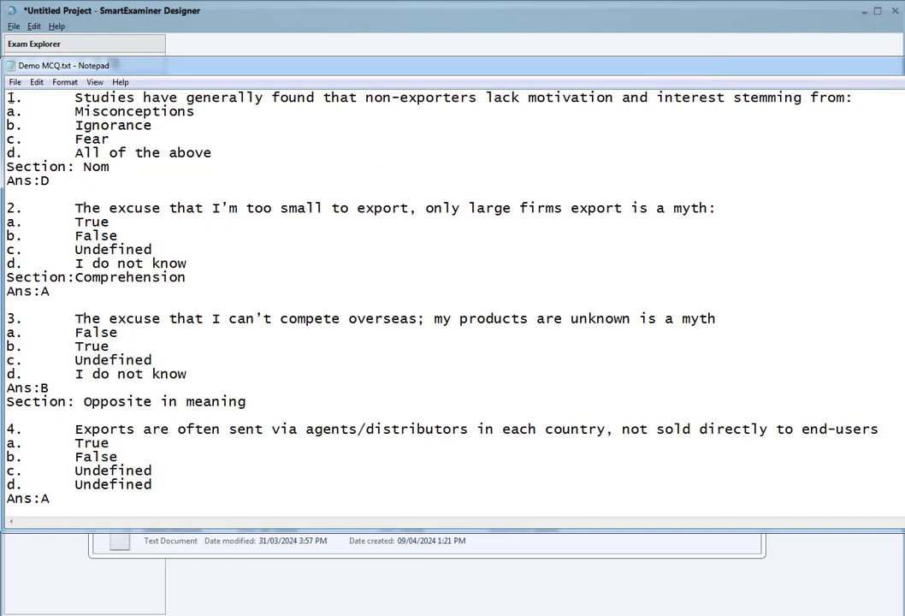
pyautogui.moveTo(9, 97); pyautogui.dragTo(115, 139)
pyautogui.click(116, 139)
pyautogui.doubleClick(32, 167)
pyautogui.click(32, 167)
pyautogui.moveTo(74, 167); pyautogui.dragTo(6, 167)
pyautogui.moveTo(74, 277); pyautogui.dragTo(6, 277)
pyautogui.click(179, 277)
pyautogui.moveTo(191, 274); pyautogui.dragTo(9, 280)
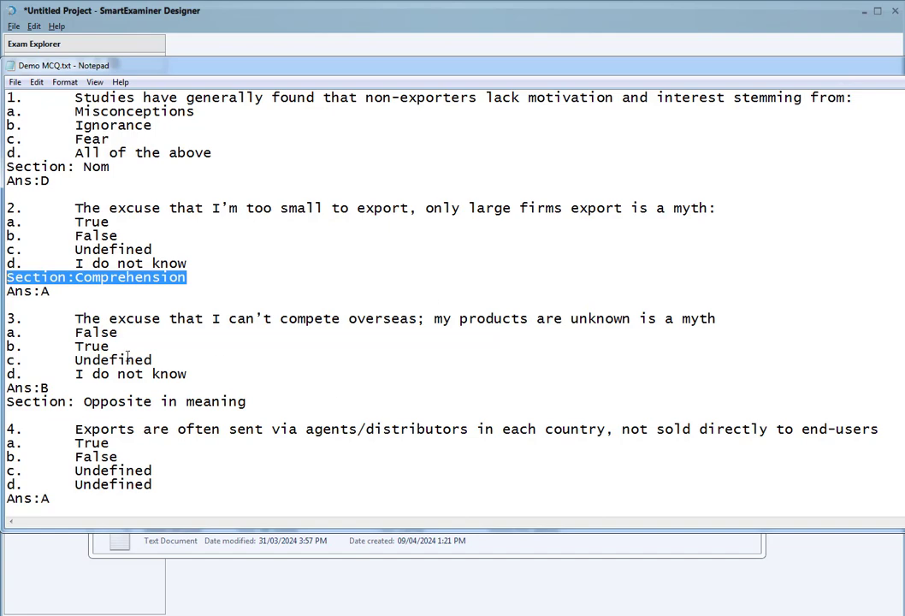
pyautogui.click(96, 383)
pyautogui.doubleClick(85, 277)
pyautogui.click(190, 373)
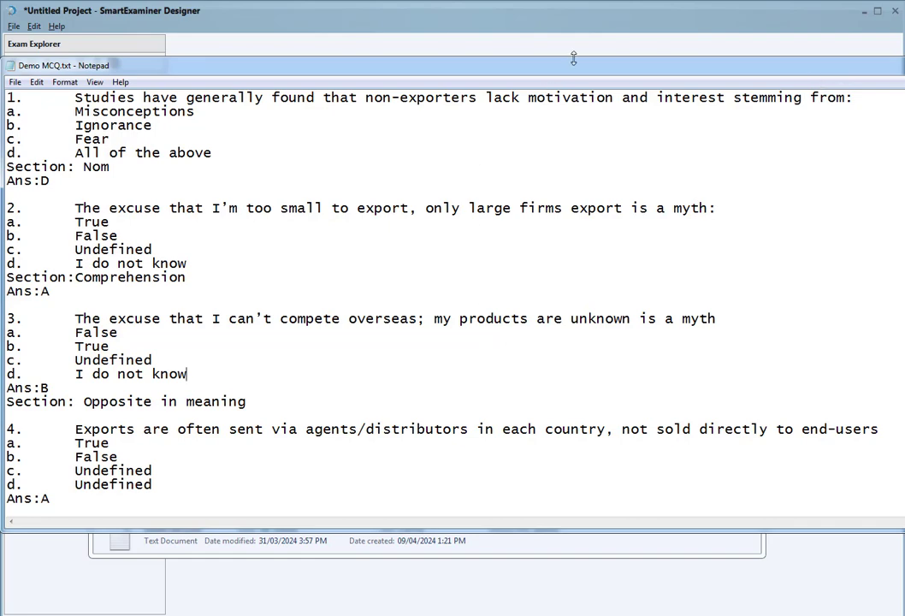
# Step: Narrow the Notepad window and reposition it so the whole window fits on screen
pyautogui.moveTo(472, 56); pyautogui.dragTo(298, 63)
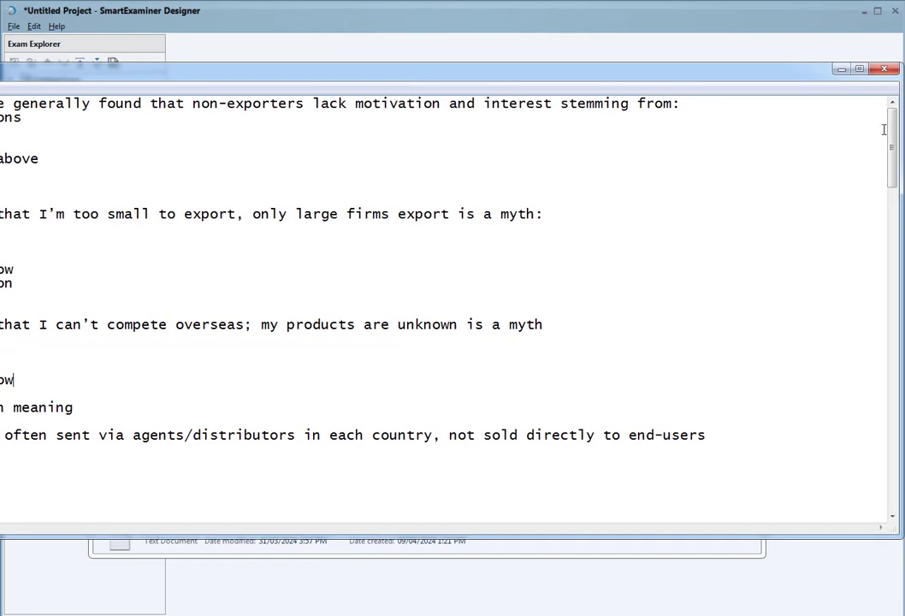
pyautogui.moveTo(901, 155); pyautogui.dragTo(695, 155)
pyautogui.moveTo(539, 73); pyautogui.dragTo(732, 86)
# Step: Examine how the Section lines are written for questions 4 to 9, including the default section entries
pyautogui.moveTo(879, 184); pyautogui.dragTo(880, 209)
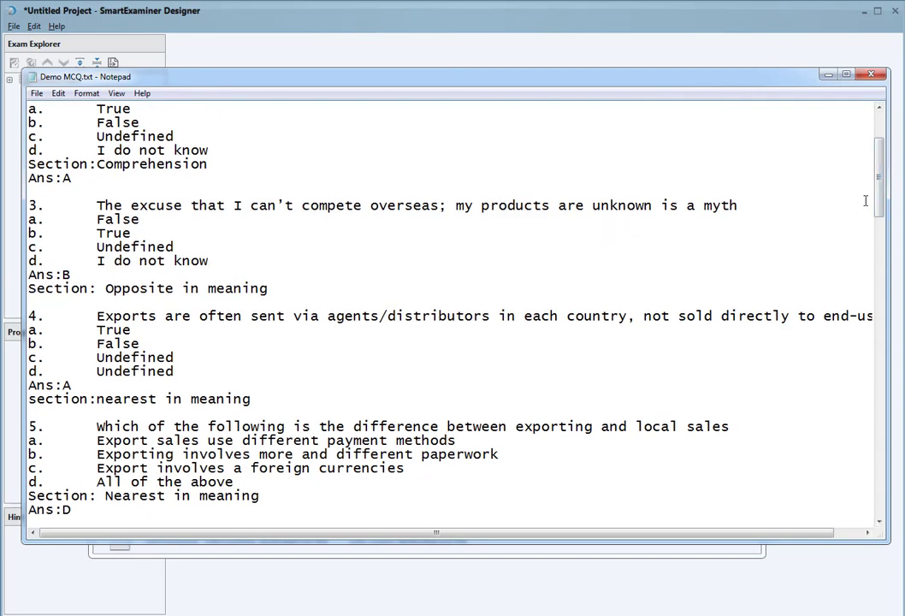
pyautogui.moveTo(880, 190); pyautogui.dragTo(881, 167)
pyautogui.scroll(-11, 729, 140)
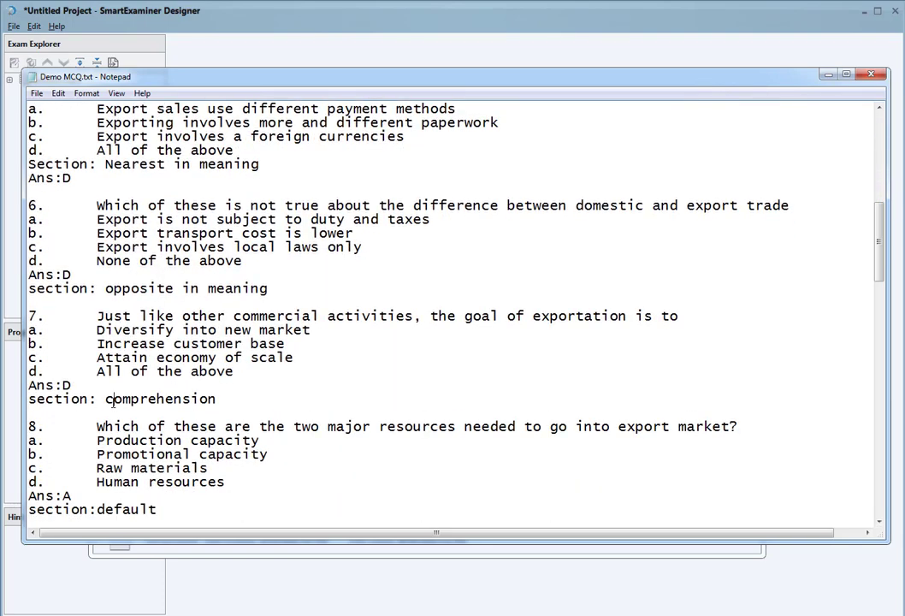
pyautogui.moveTo(109, 398); pyautogui.dragTo(109, 403)
pyautogui.click(155, 400)
pyautogui.moveTo(877, 261); pyautogui.dragTo(877, 289)
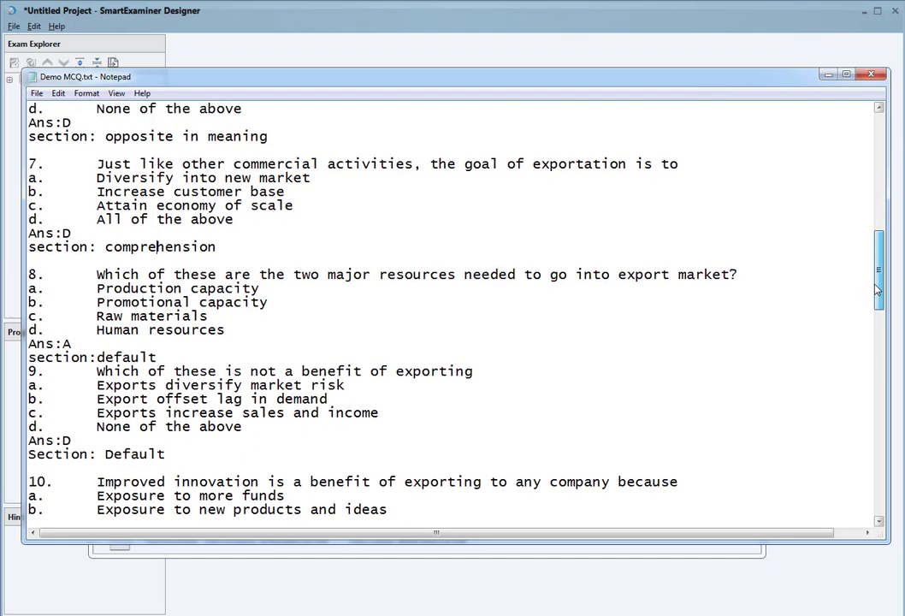
pyautogui.doubleClick(127, 354)
pyautogui.click(167, 357)
pyautogui.doubleClick(129, 454)
pyautogui.moveTo(171, 455); pyautogui.dragTo(37, 439)
pyautogui.click(208, 384)
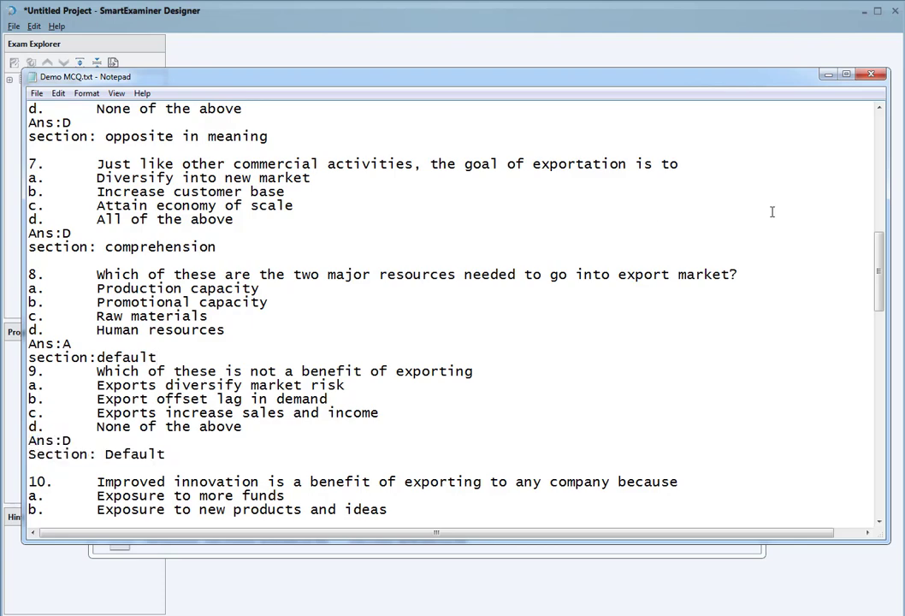
# Step: Review questions 10 to 20 for Section lines, recheck Question 1's Section line, and close the text file
pyautogui.moveTo(878, 258); pyautogui.dragTo(876, 321)
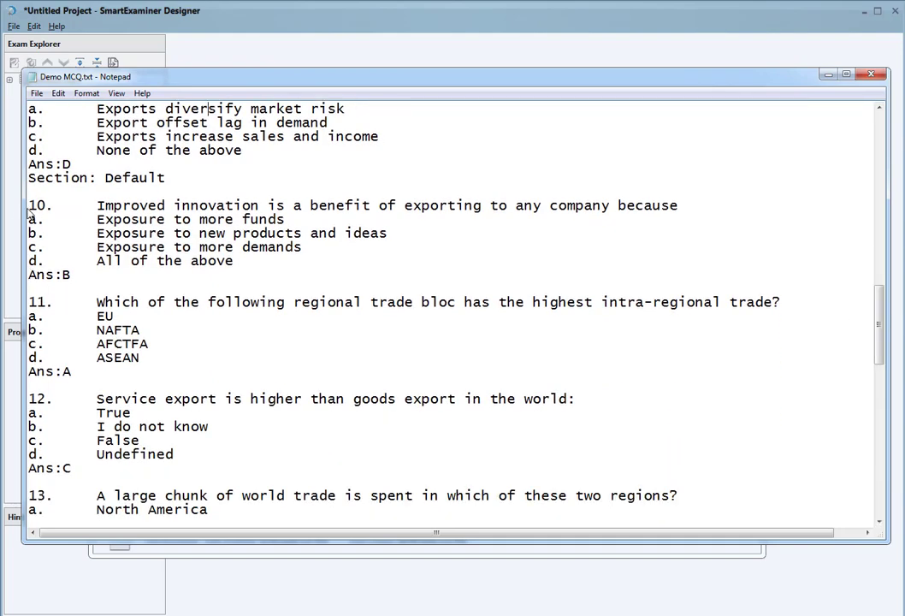
pyautogui.moveTo(30, 206); pyautogui.dragTo(118, 470)
pyautogui.click(118, 469)
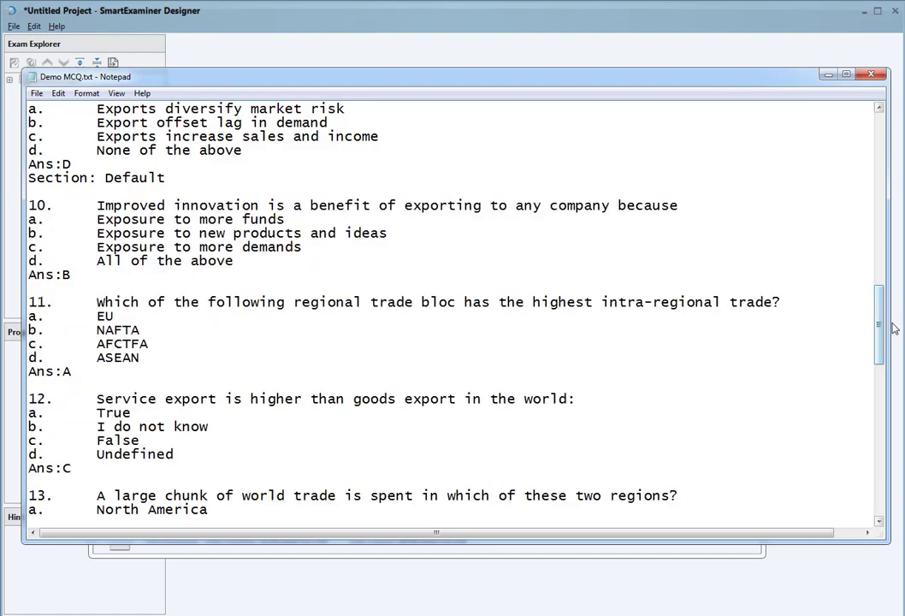
pyautogui.moveTo(878, 313); pyautogui.dragTo(881, 487)
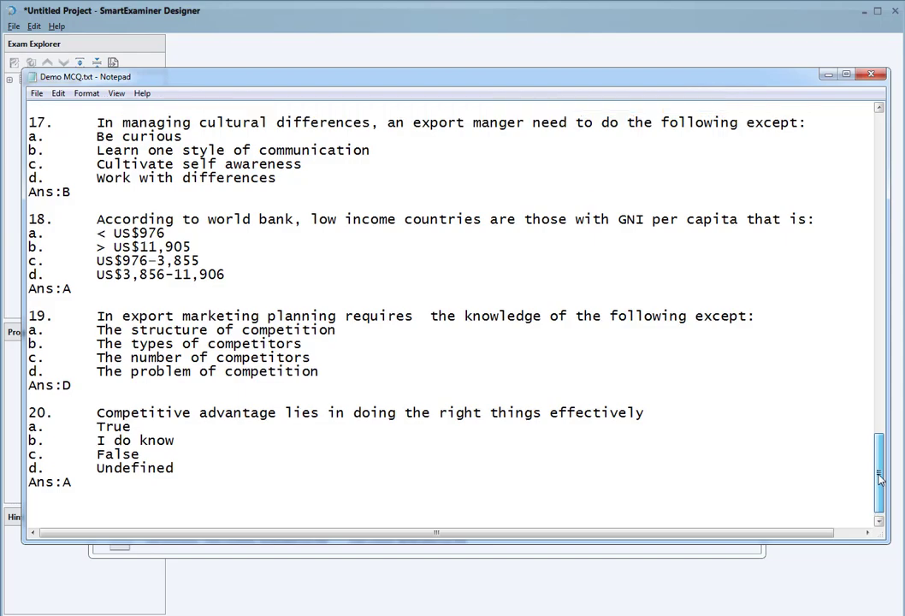
pyautogui.moveTo(881, 484); pyautogui.dragTo(878, 154)
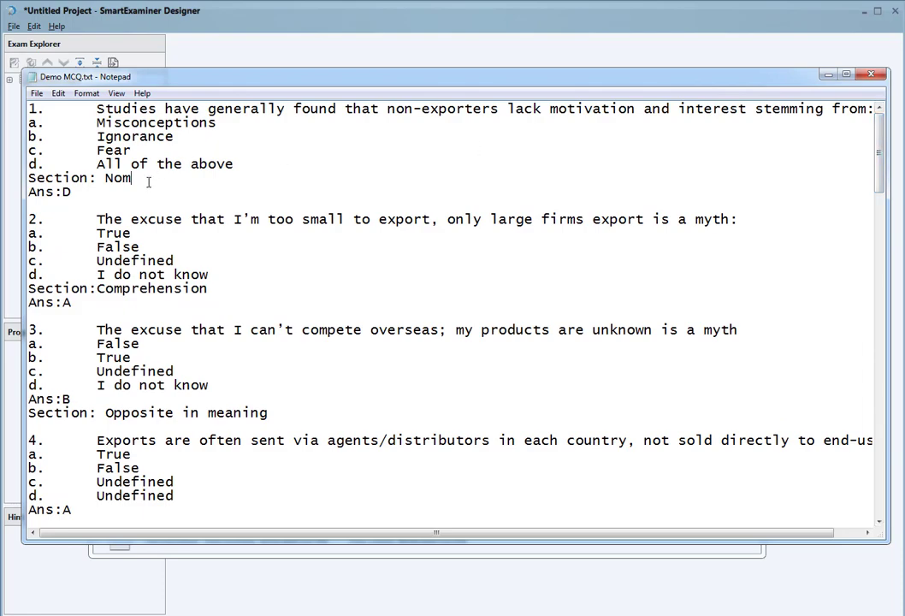
pyautogui.moveTo(131, 178); pyautogui.dragTo(27, 180)
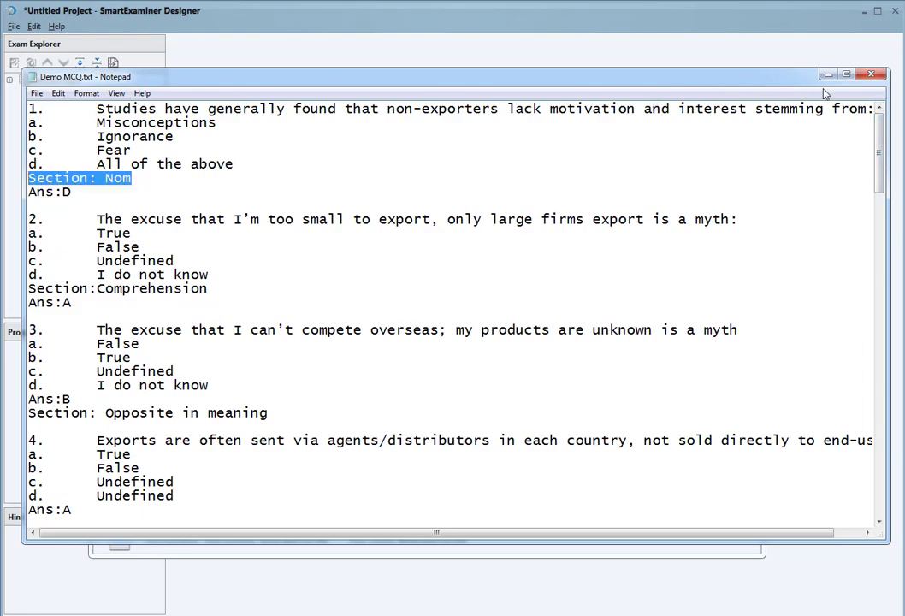
pyautogui.hotkey('alt', 'F4')
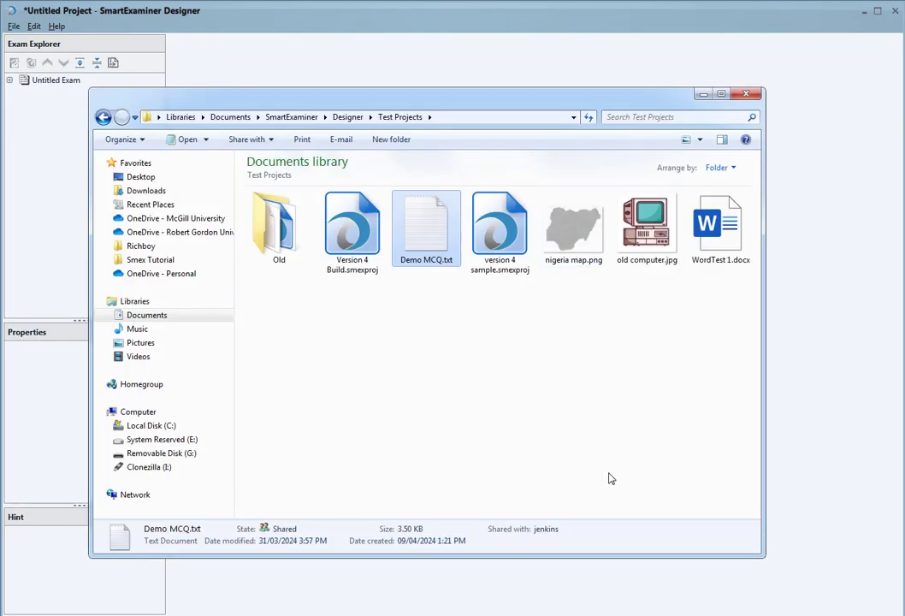
# Step: Return to the Question File Exam Builder and preview the correct option and section of Questions 2 and 3
pyautogui.click(793, 410)
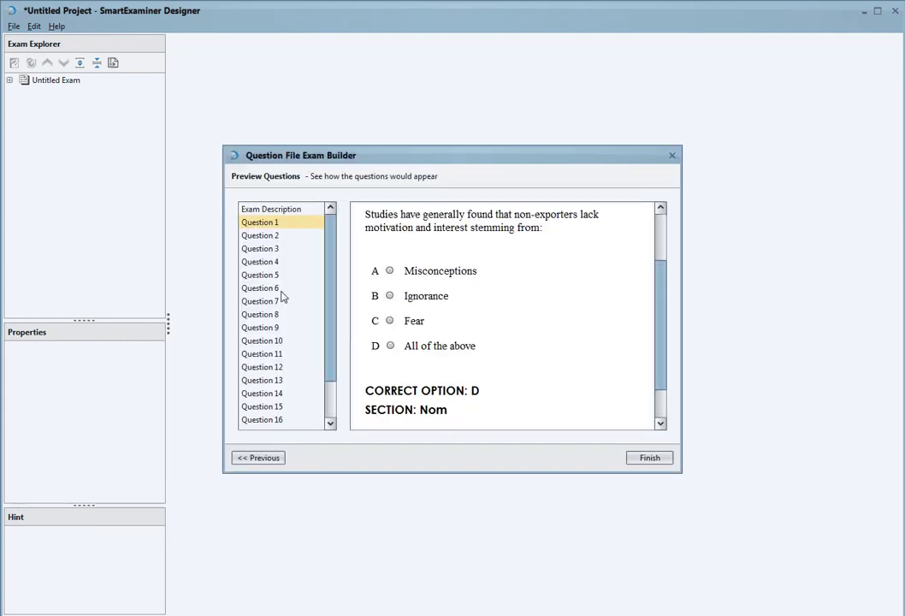
pyautogui.click(257, 236)
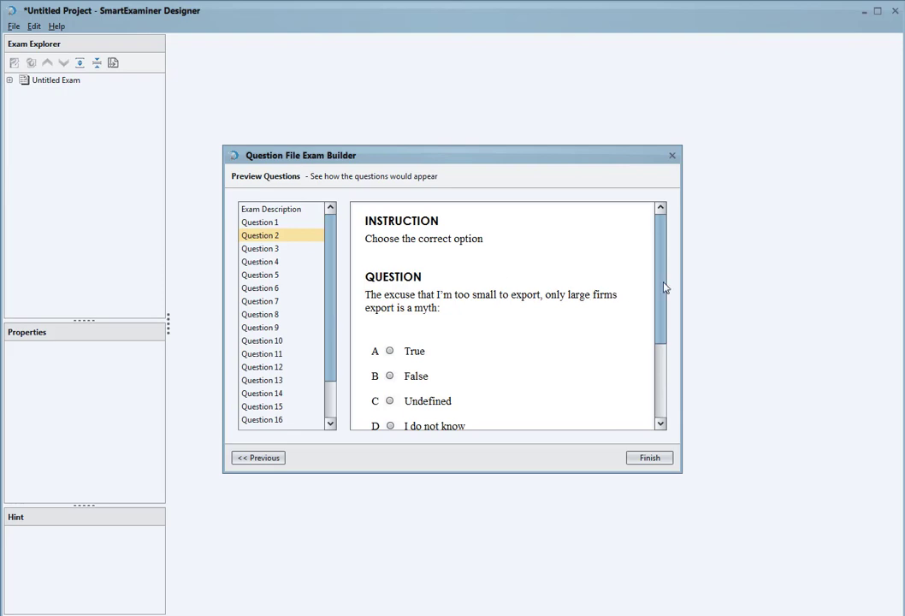
pyautogui.moveTo(665, 285); pyautogui.dragTo(664, 353)
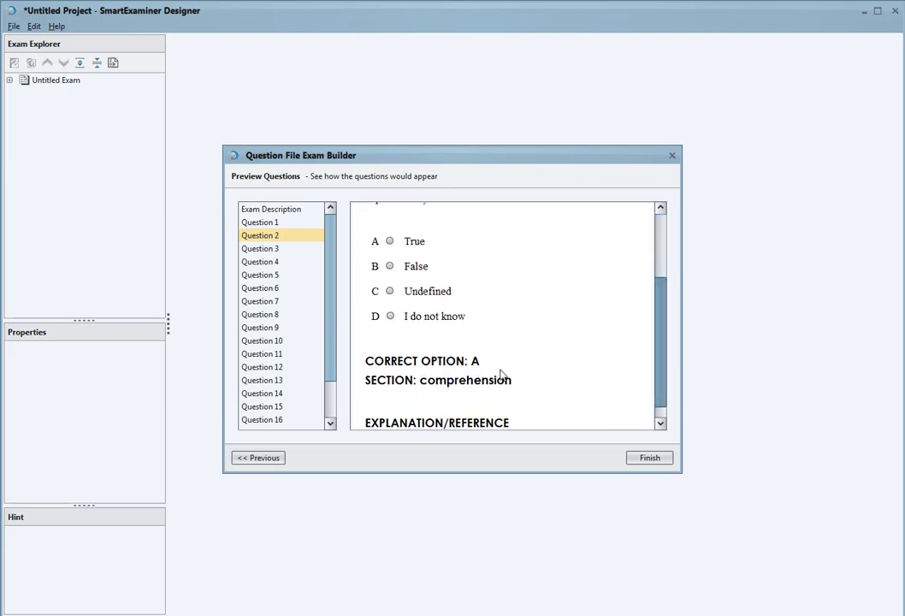
pyautogui.click(276, 249)
pyautogui.moveTo(656, 285); pyautogui.dragTo(660, 364)
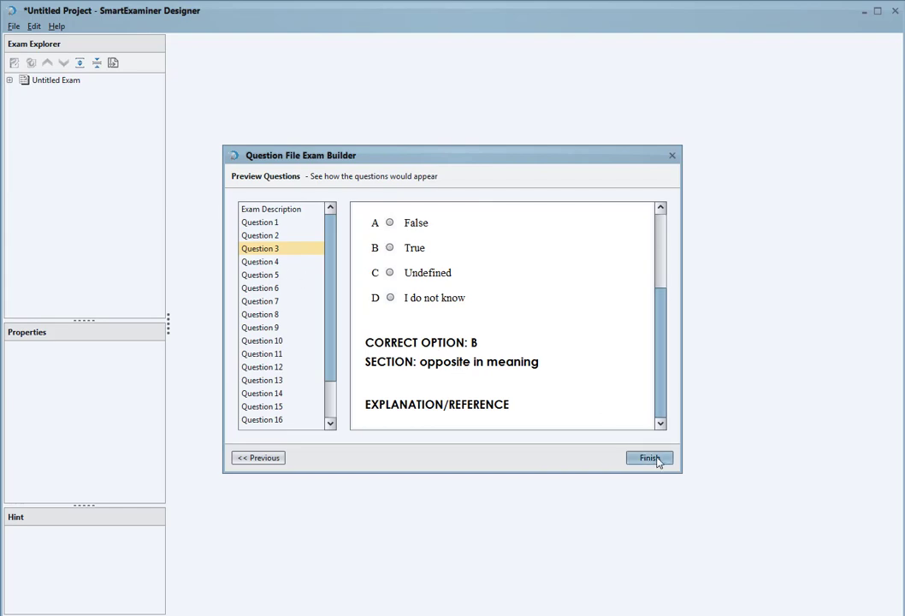
# Step: Finish the question file builder and import all listed exams into the project
pyautogui.click(650, 457)
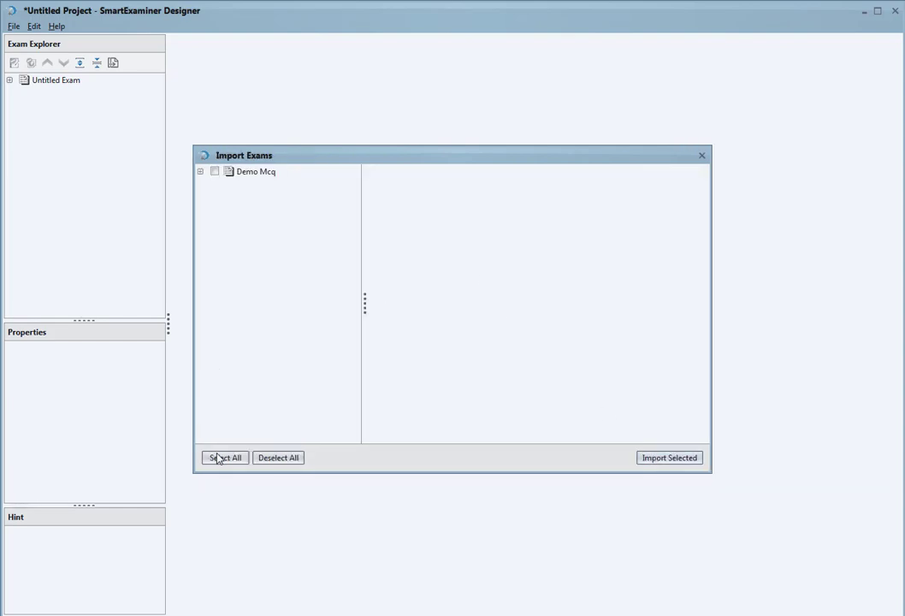
pyautogui.click(220, 458)
pyautogui.click(656, 457)
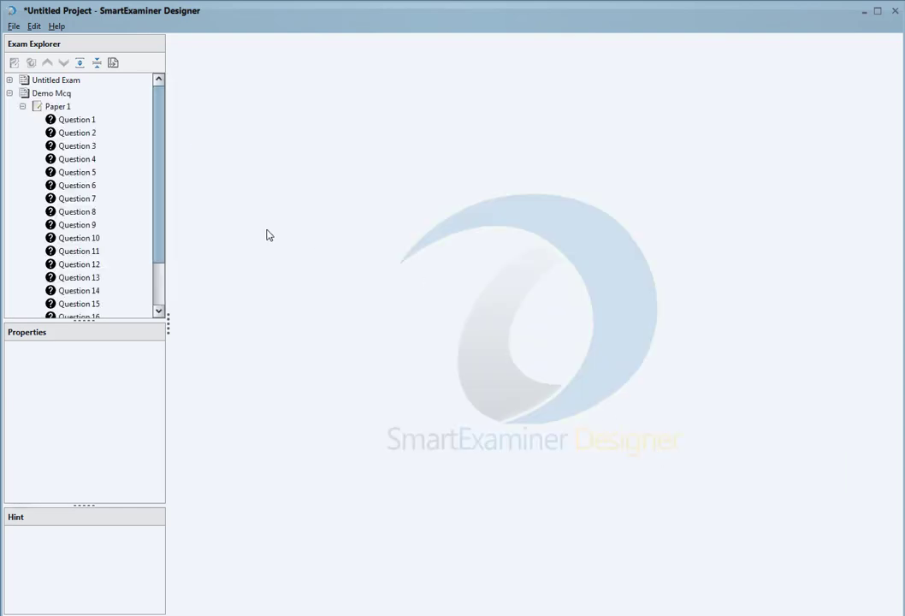
# Step: Open Question 1 of the imported Demo Mcq exam and look through the list of its imported questions
pyautogui.scroll(-3, 157, 131)
pyautogui.scroll(1, 157, 188)
pyautogui.scroll(1, 158, 117)
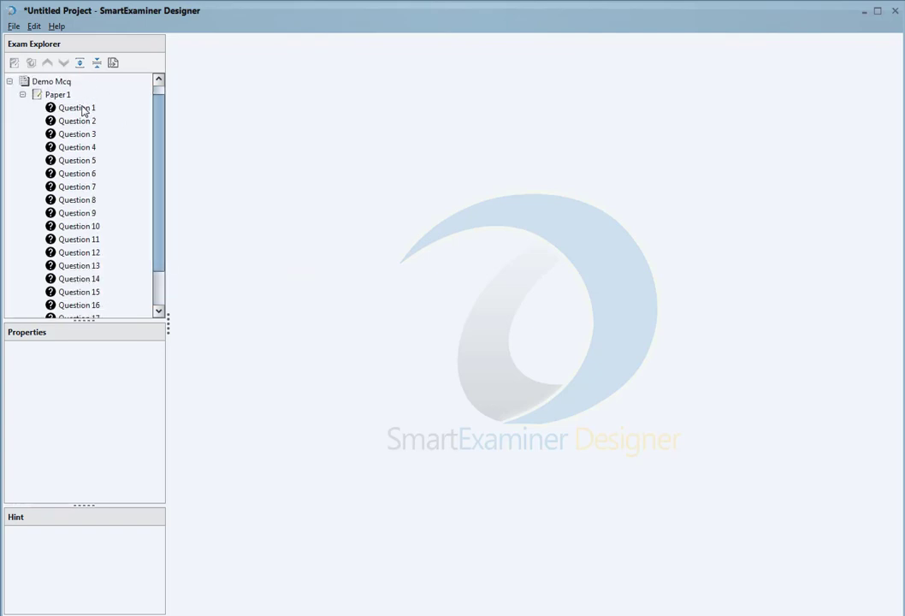
pyautogui.click(83, 110)
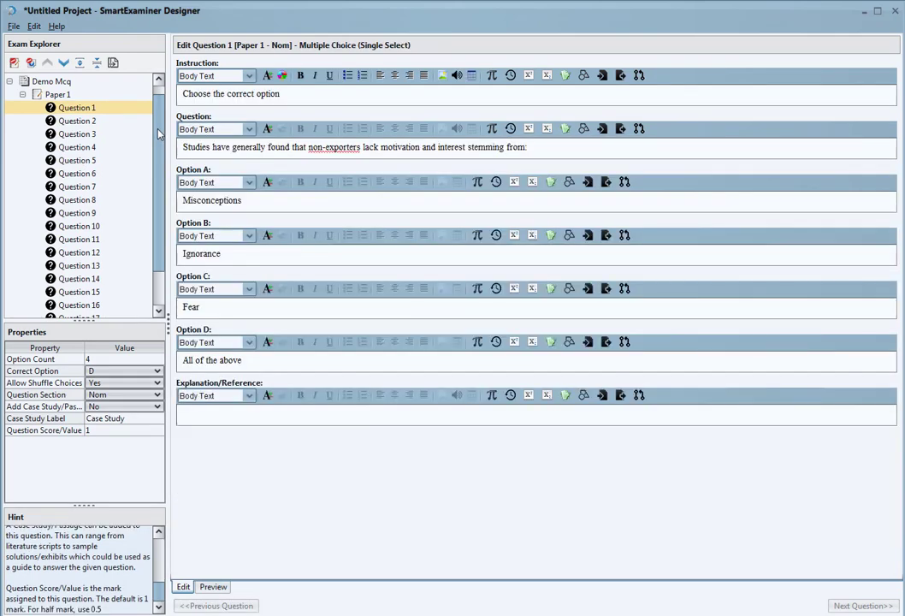
pyautogui.moveTo(158, 136); pyautogui.dragTo(162, 211)
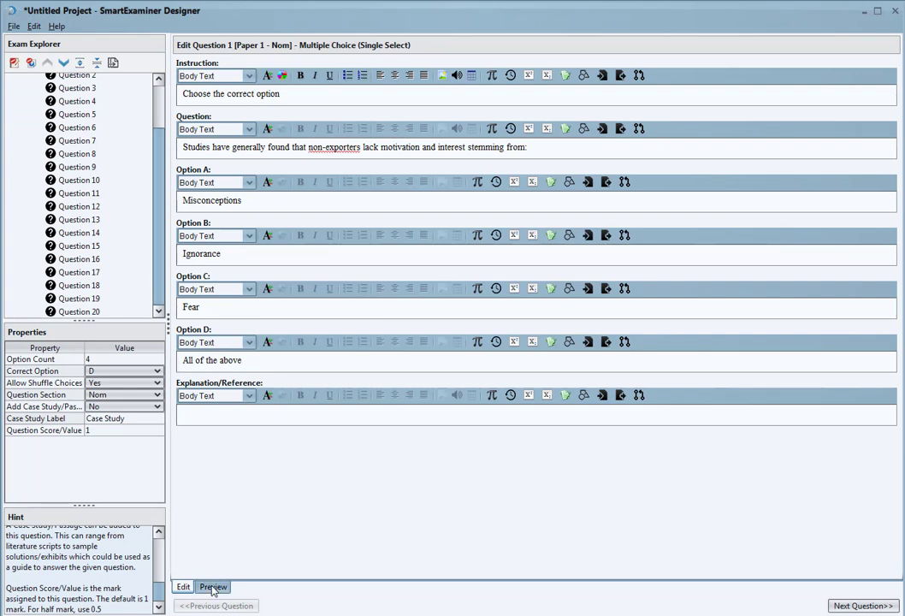
pyautogui.moveTo(159, 144); pyautogui.dragTo(163, 100)
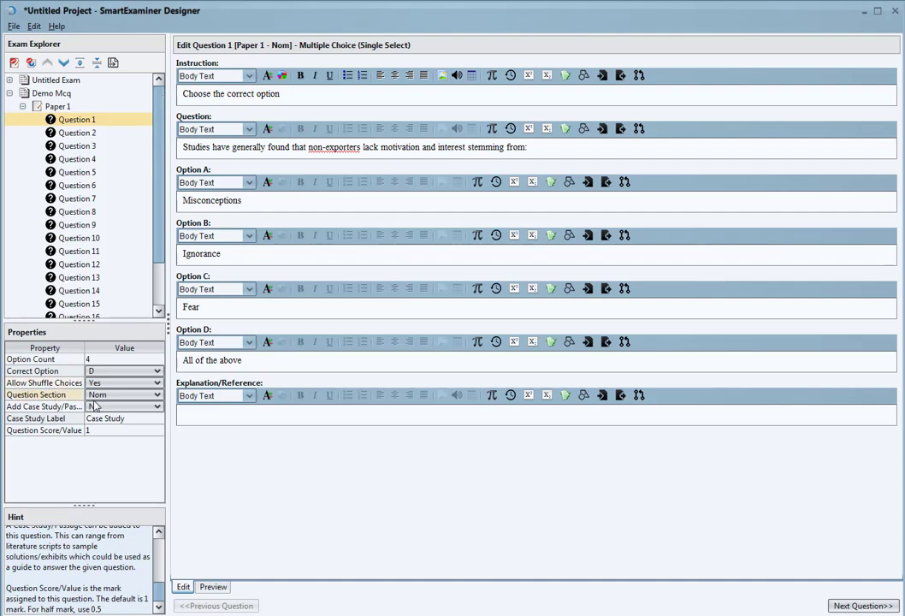
# Step: View Paper 1's contents and sections, and collapse the Demo Mcq exam in the explorer
pyautogui.click(58, 106)
pyautogui.click(258, 607)
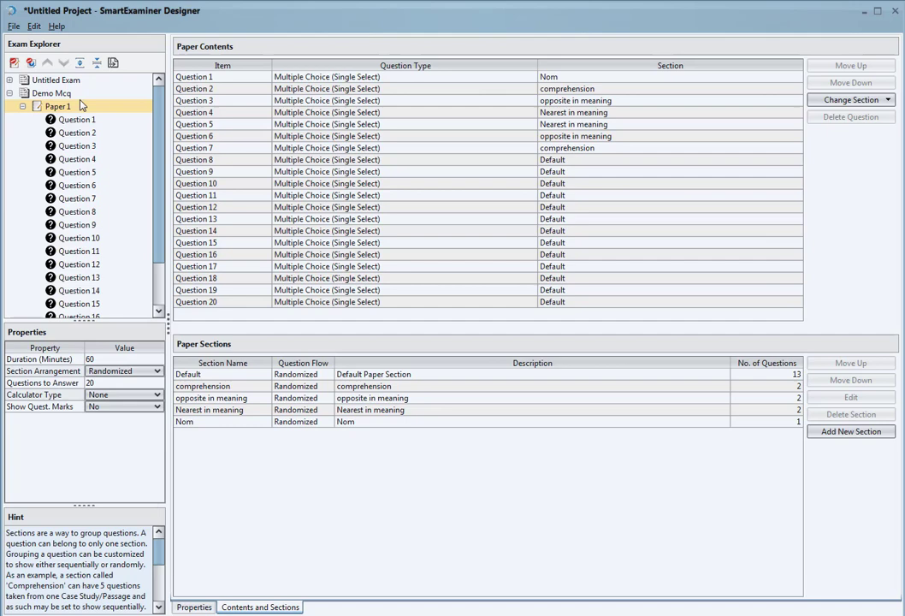
pyautogui.click(11, 93)
pyautogui.click(14, 27)
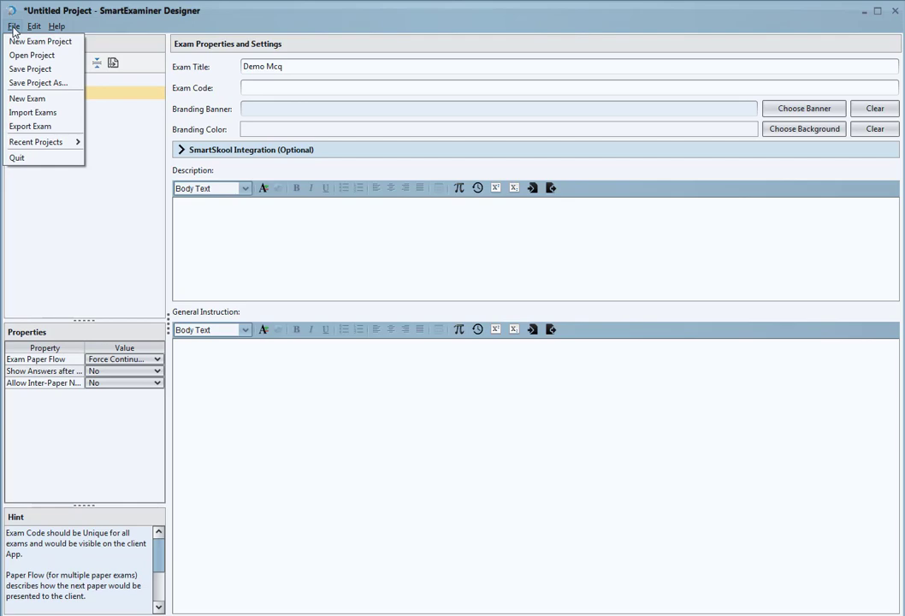
pyautogui.click(253, 219)
# Step: Switch to WordTest 1.docx in Word and examine the introductory paragraph above the first question
pyautogui.hotkey('alt', 'Tab')
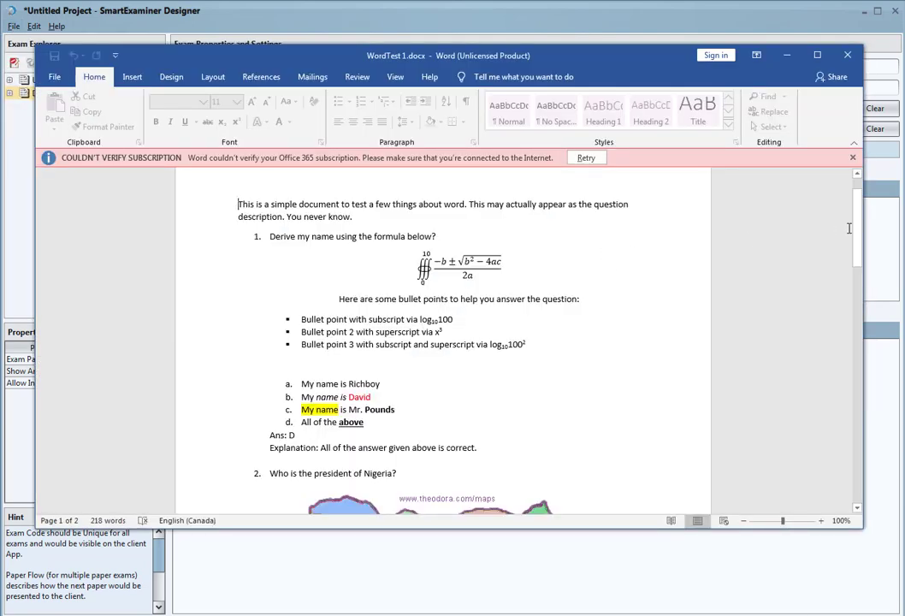
pyautogui.moveTo(858, 231); pyautogui.dragTo(855, 207)
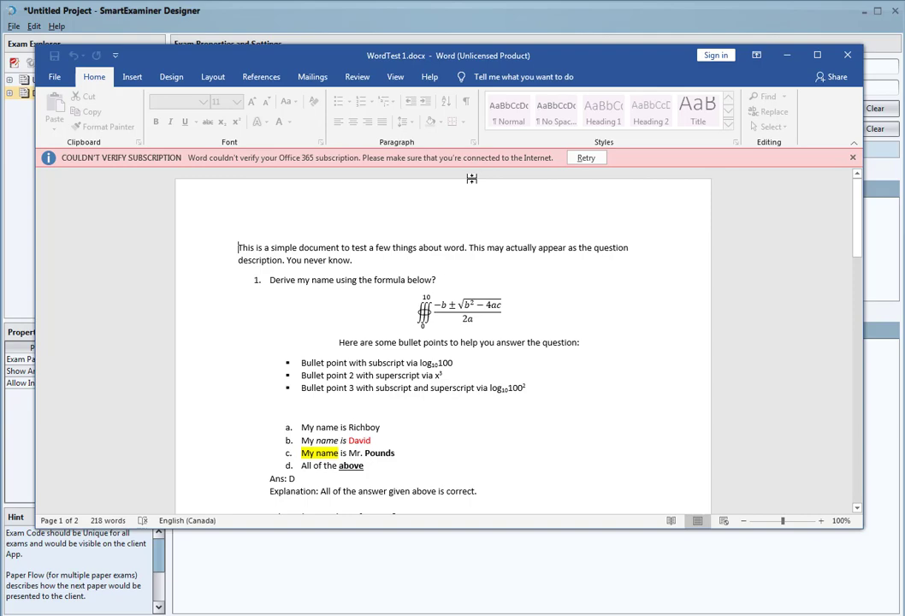
pyautogui.click(237, 247)
pyautogui.moveTo(240, 247); pyautogui.dragTo(358, 258)
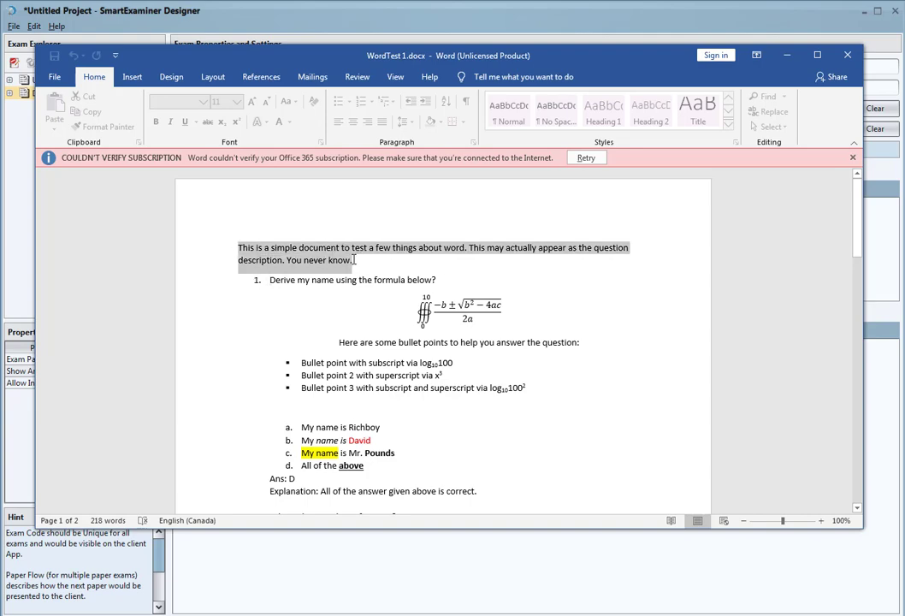
pyautogui.click(363, 265)
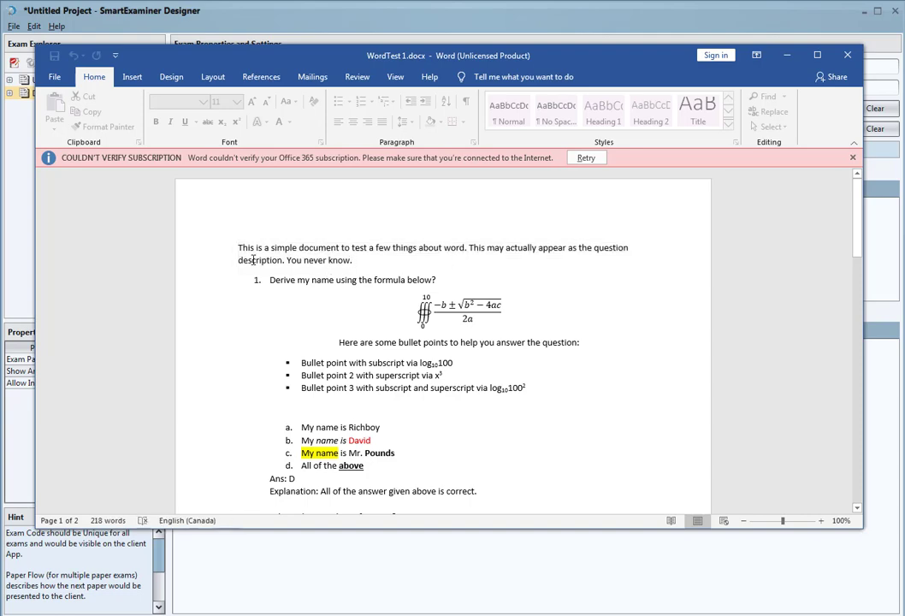
# Step: Examine the introductory paragraph and the first question's text and formula in the Word document
pyautogui.moveTo(239, 250); pyautogui.dragTo(350, 258)
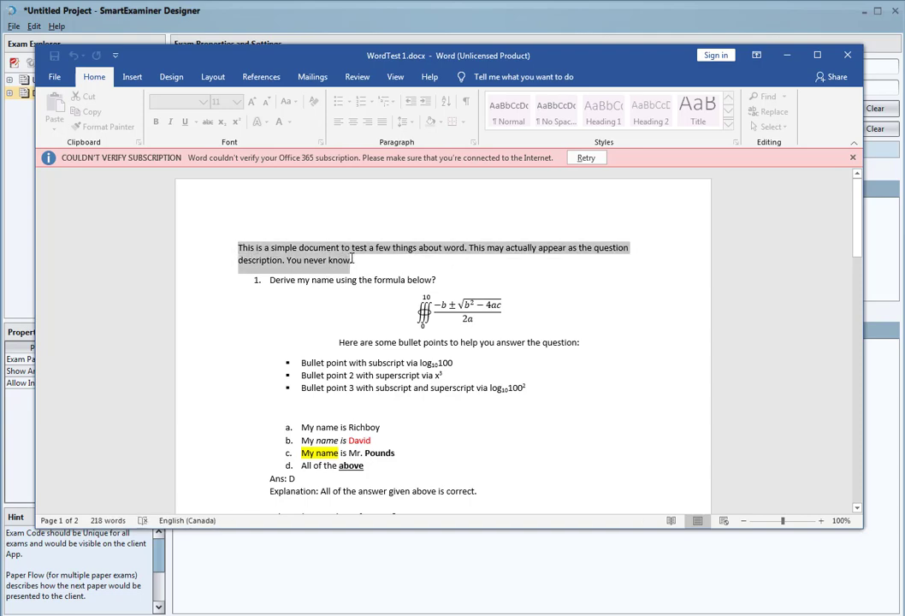
pyautogui.click(352, 259)
pyautogui.moveTo(269, 280); pyautogui.dragTo(436, 283)
pyautogui.click(453, 318)
pyautogui.click(707, 301)
pyautogui.moveTo(860, 223); pyautogui.dragTo(858, 258)
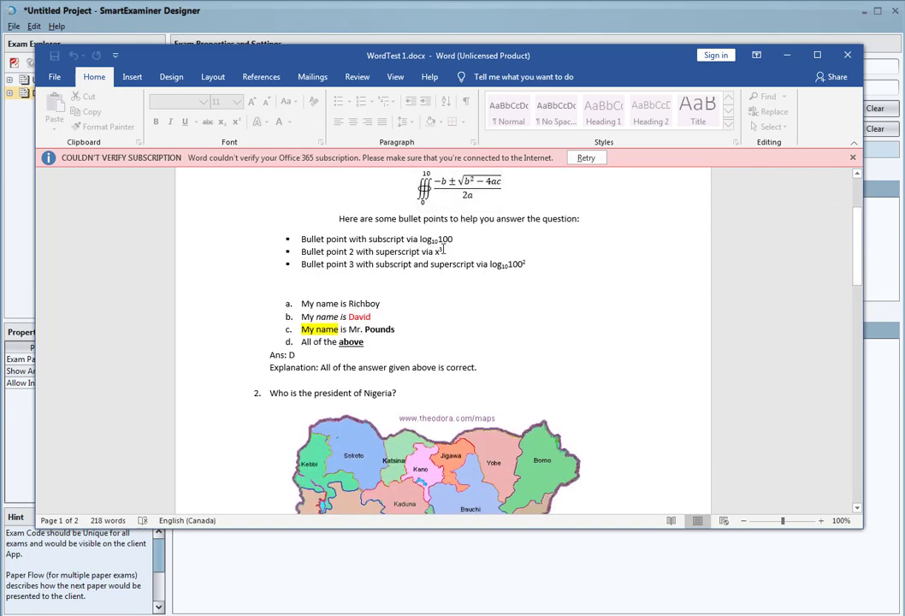
# Step: Examine the first question's formatted options, its answer line and its explanation line
pyautogui.doubleClick(328, 316)
pyautogui.click(380, 316)
pyautogui.doubleClick(325, 328)
pyautogui.click(349, 342)
pyautogui.moveTo(298, 353); pyautogui.dragTo(270, 352)
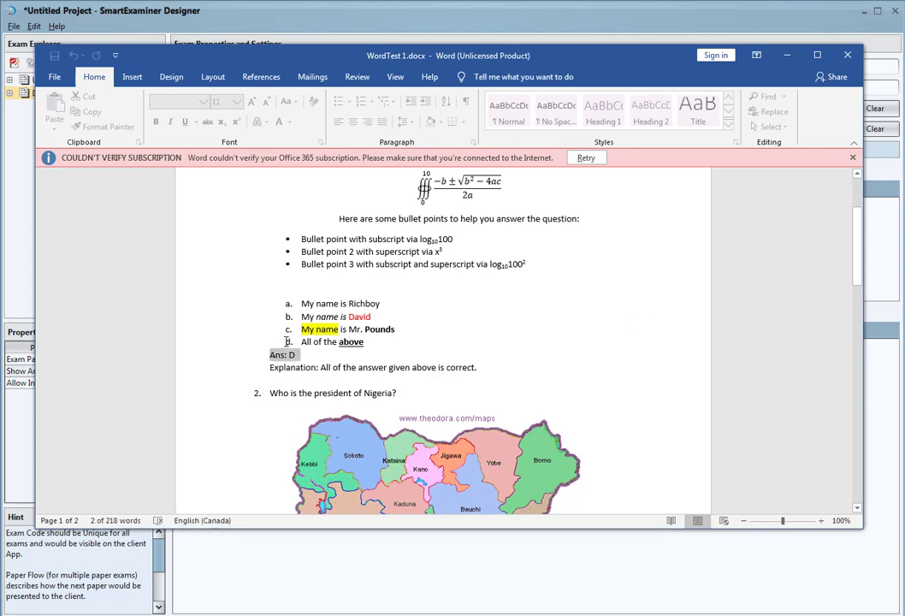
pyautogui.click(287, 342)
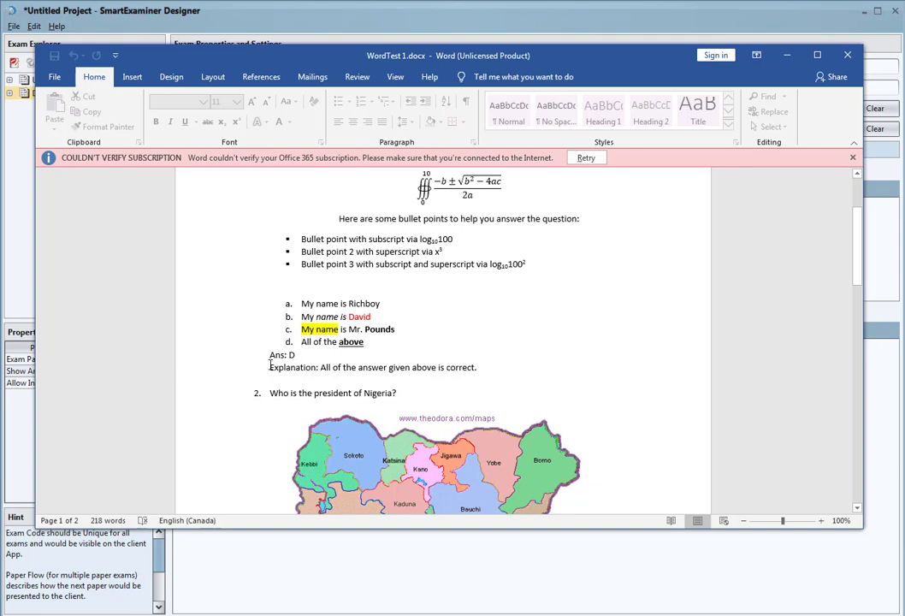
pyautogui.moveTo(270, 367); pyautogui.dragTo(489, 366)
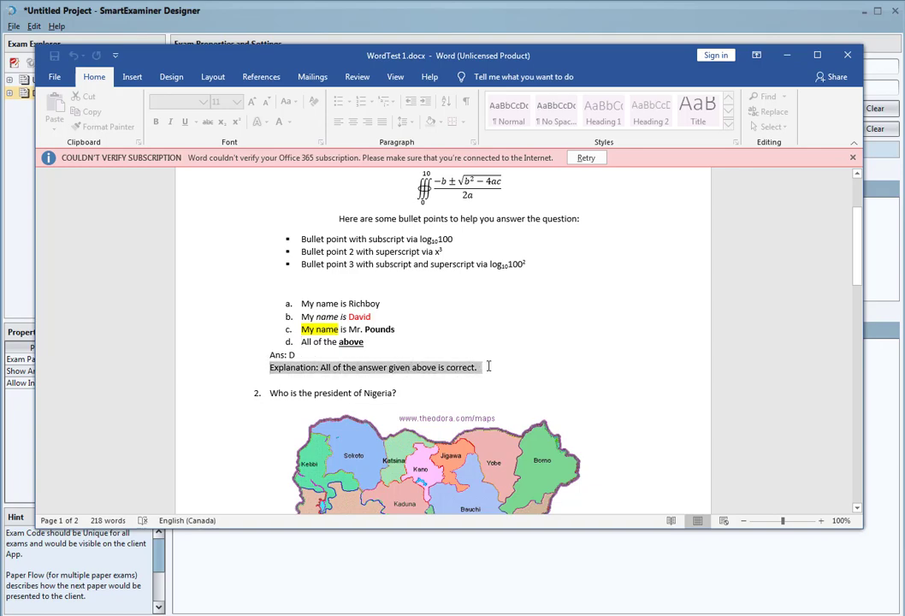
pyautogui.click(287, 369)
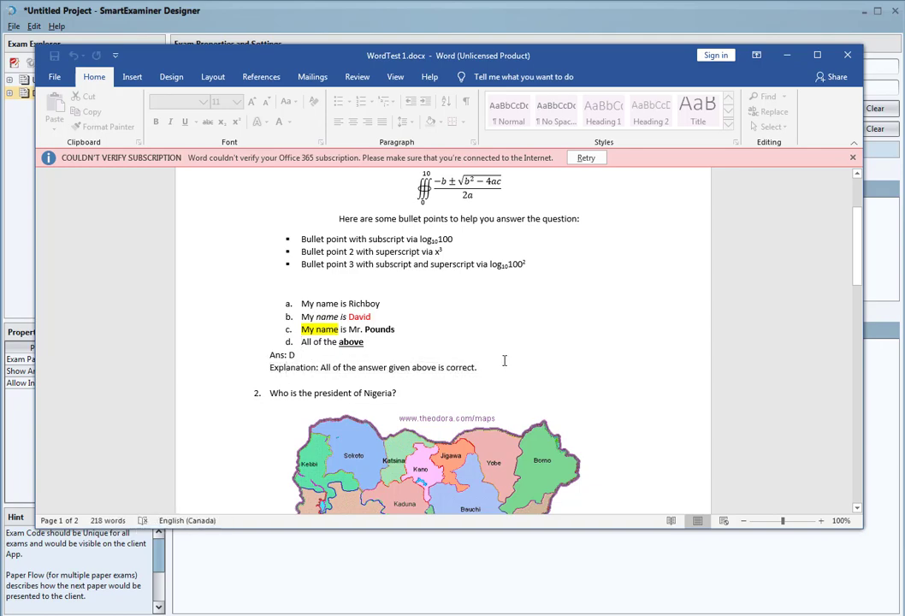
# Step: Examine question 2's Roman-numeral sample options and the web link in its reference line
pyautogui.moveTo(857, 268); pyautogui.dragTo(847, 408)
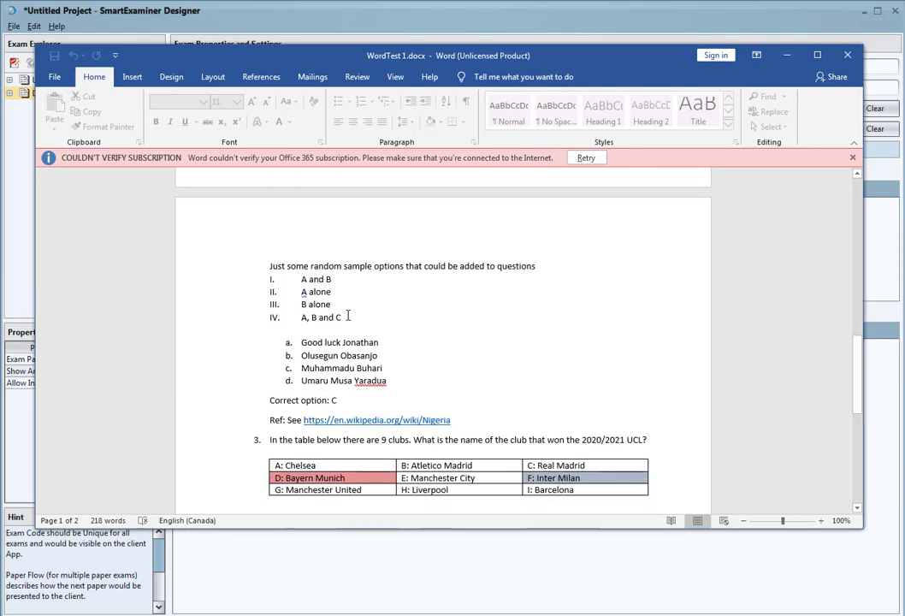
pyautogui.moveTo(348, 316); pyautogui.dragTo(258, 281)
pyautogui.click(495, 306)
pyautogui.moveTo(460, 418); pyautogui.dragTo(304, 420)
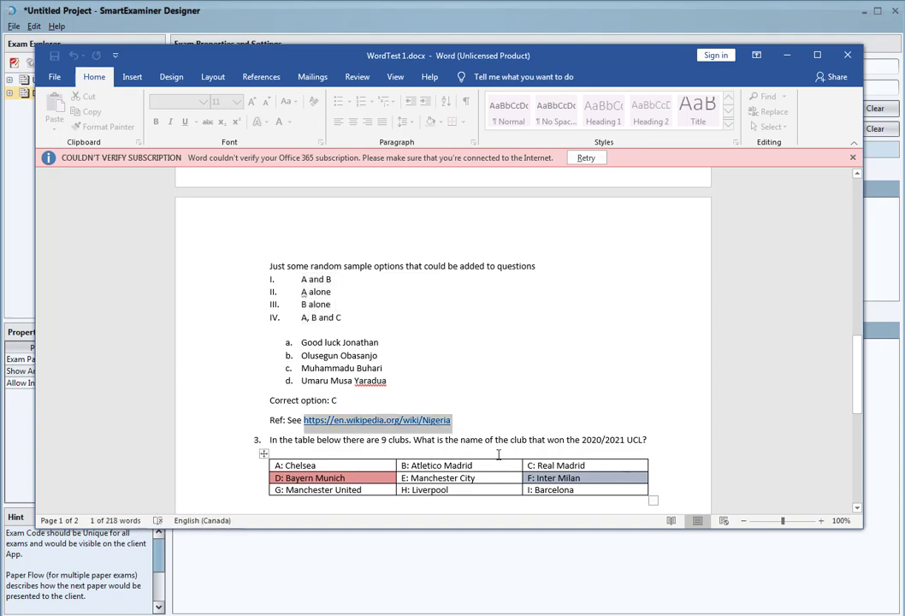
# Step: Examine question 3's table of clubs and its lettered answer options A to I
pyautogui.moveTo(856, 377); pyautogui.dragTo(856, 417)
pyautogui.click(453, 296)
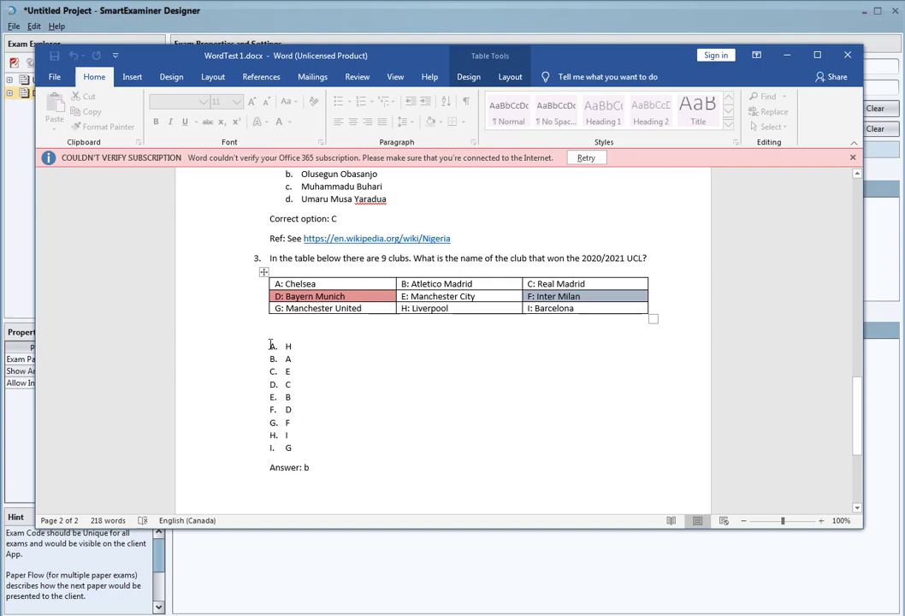
pyautogui.moveTo(270, 344); pyautogui.dragTo(307, 445)
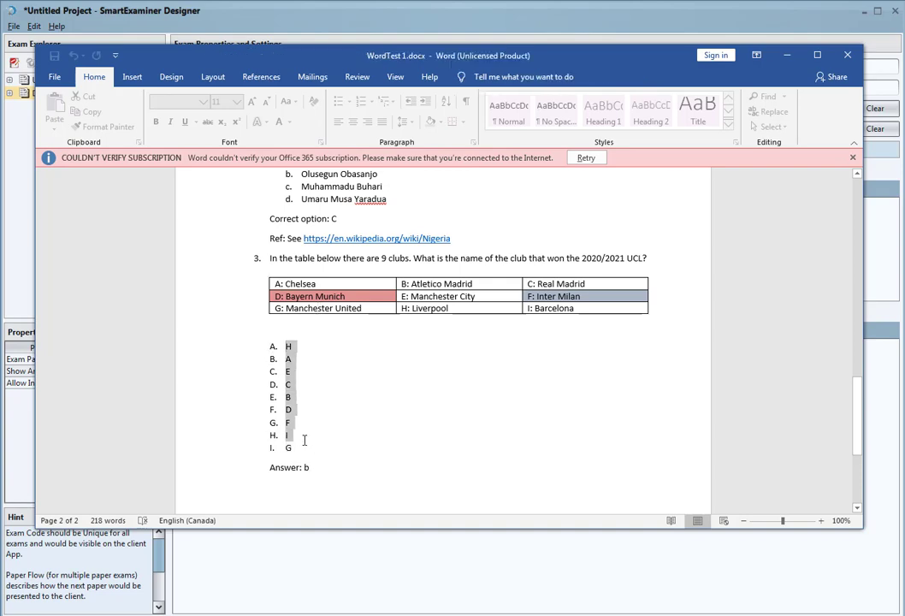
pyautogui.click(374, 430)
# Step: Switch to SmartExaminer Designer, start importing WordTest 1.docx and continue to the question preview with the current import settings
pyautogui.moveTo(322, 56); pyautogui.dragTo(337, 90)
pyautogui.click(305, 15)
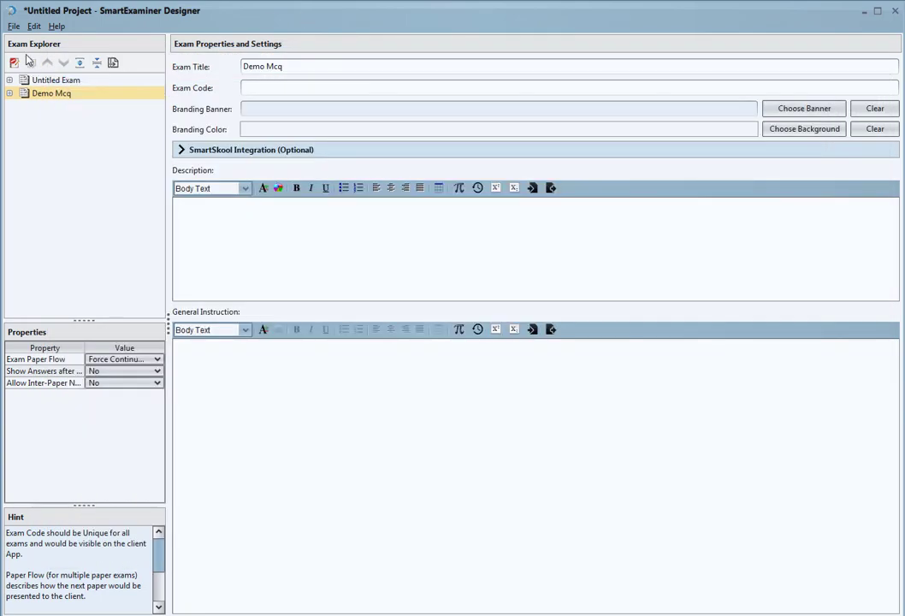
pyautogui.click(14, 25)
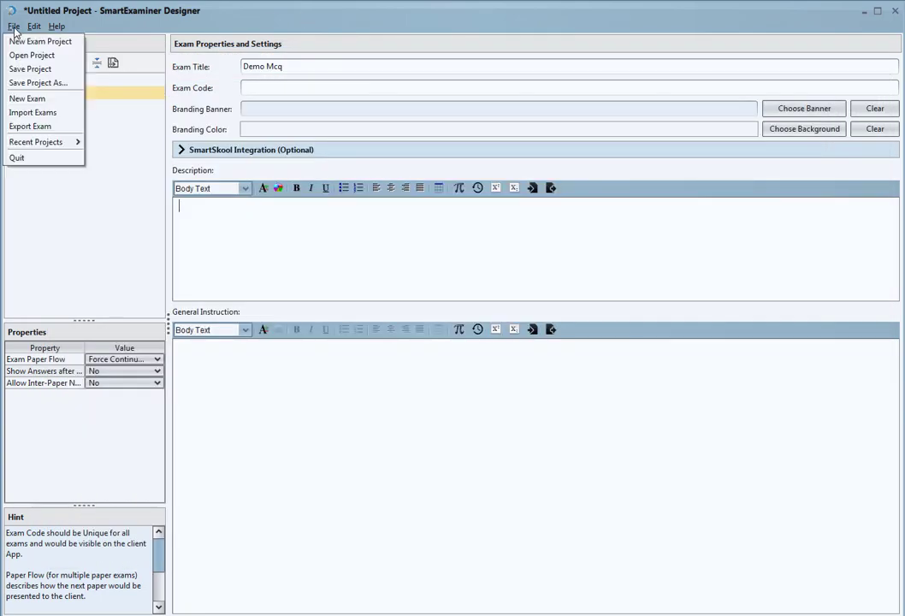
pyautogui.click(32, 113)
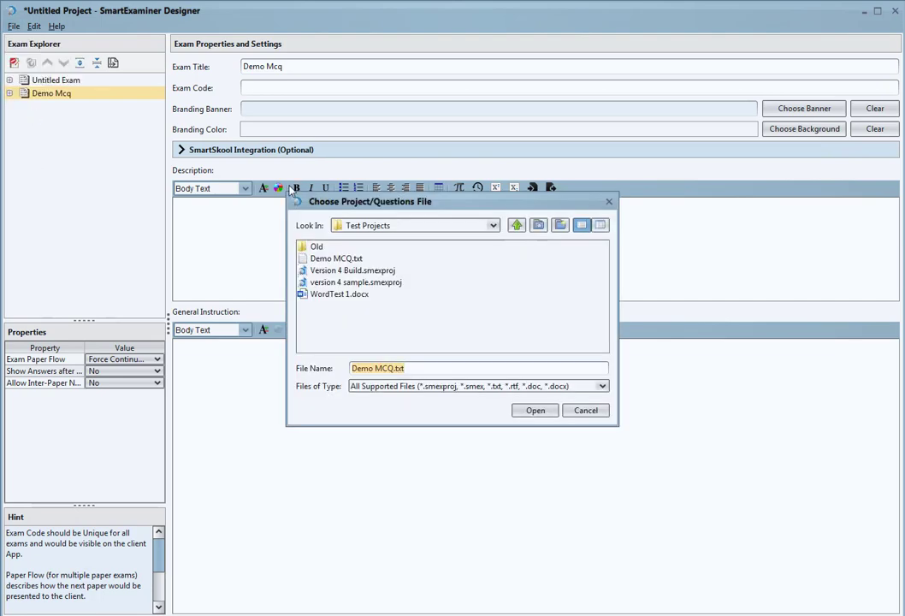
pyautogui.click(337, 295)
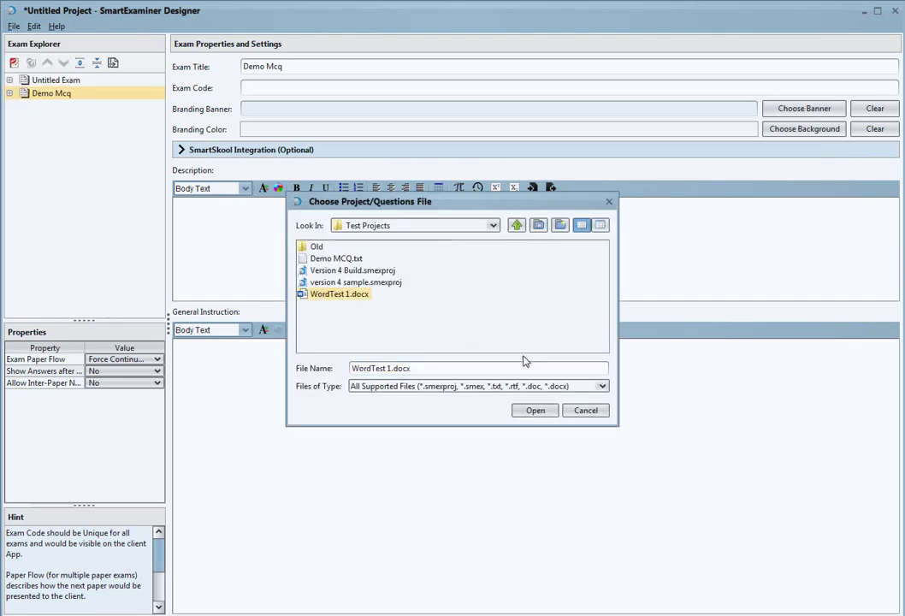
pyautogui.click(533, 411)
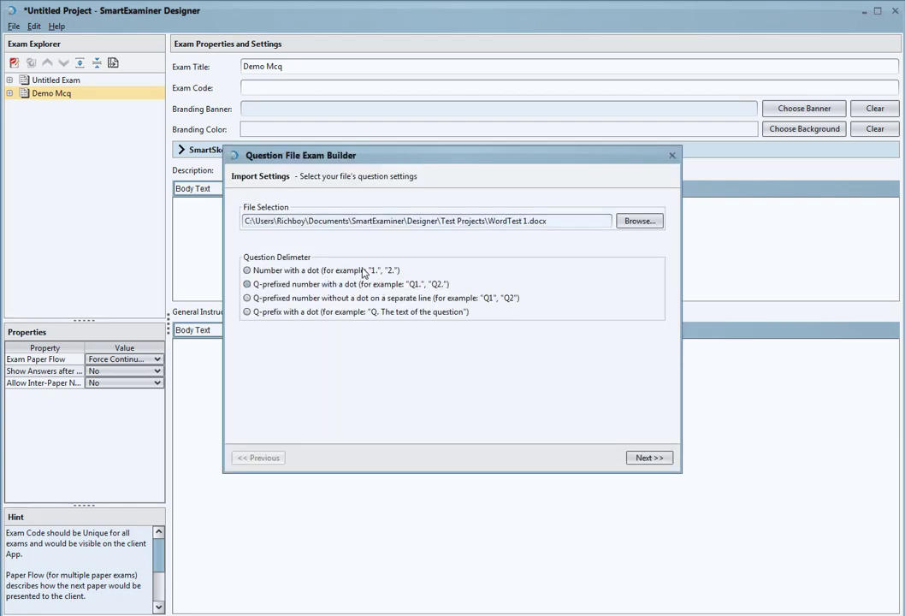
pyautogui.click(649, 458)
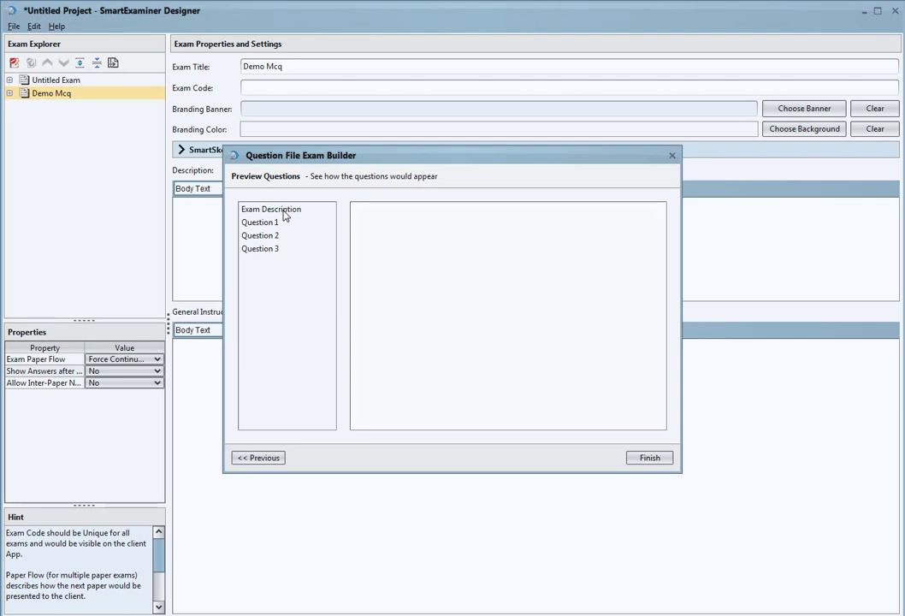
# Step: Preview the exam description and compare it with the introductory paragraph in the Word document
pyautogui.click(276, 210)
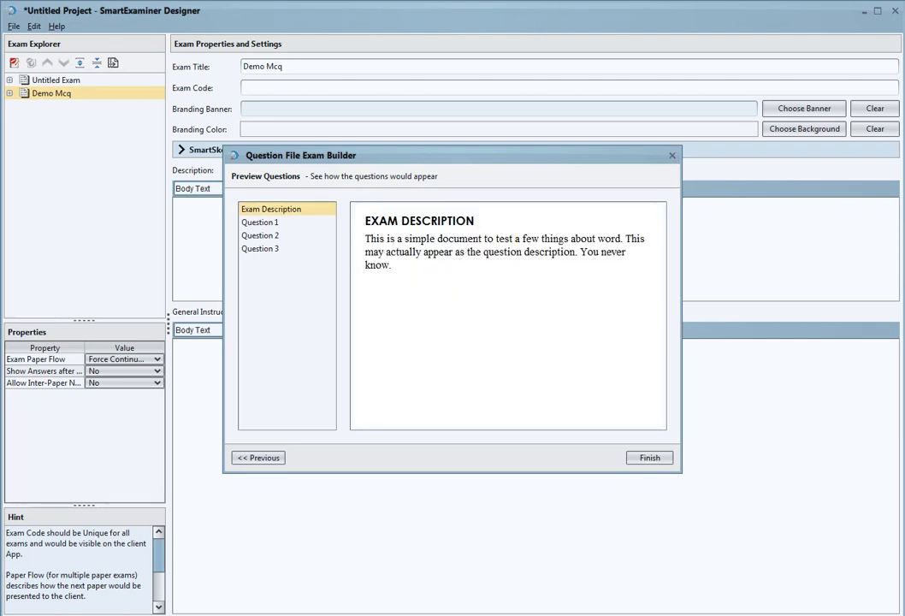
pyautogui.hotkey('alt', 'Tab')
pyautogui.moveTo(873, 421); pyautogui.dragTo(873, 224)
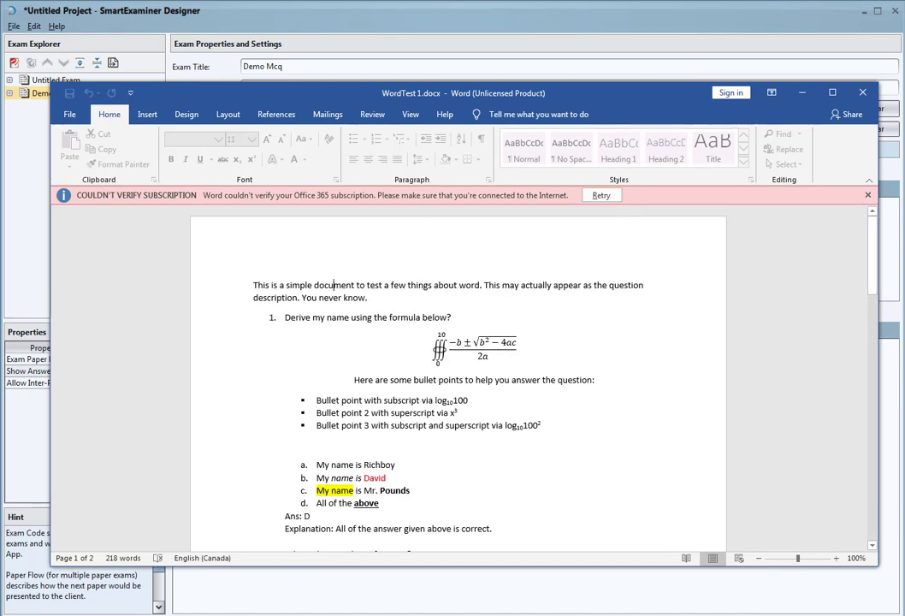
pyautogui.click(394, 30)
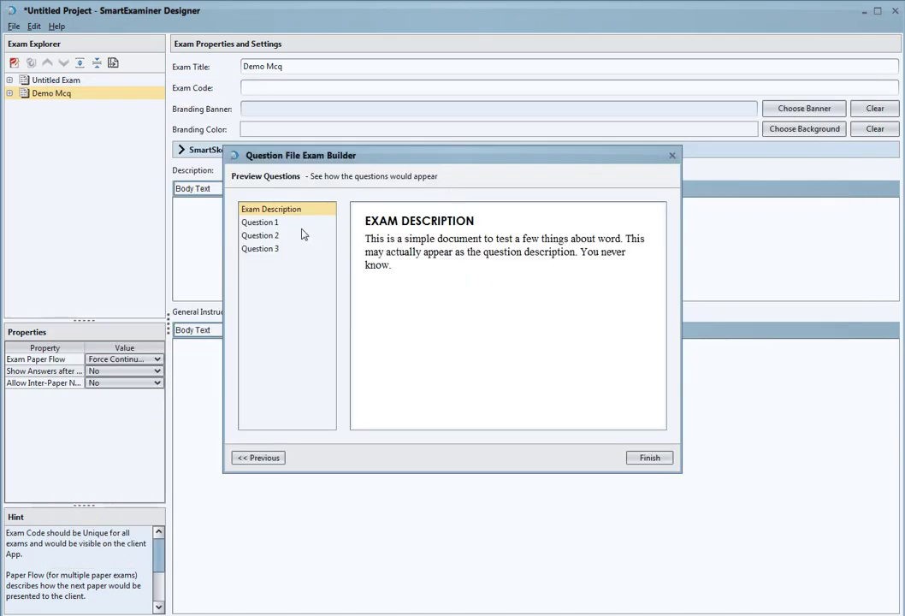
# Step: Preview Question 1 in a repositioned, widened builder window and examine its formula, bullet points and options
pyautogui.click(272, 223)
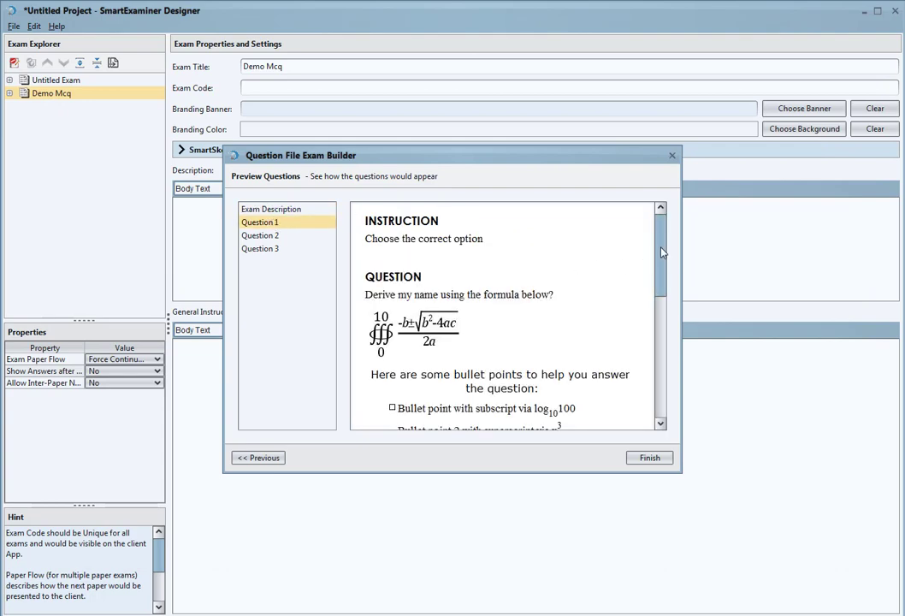
pyautogui.moveTo(661, 251); pyautogui.dragTo(636, 244)
pyautogui.moveTo(508, 154); pyautogui.dragTo(408, 130)
pyautogui.moveTo(582, 320); pyautogui.dragTo(796, 299)
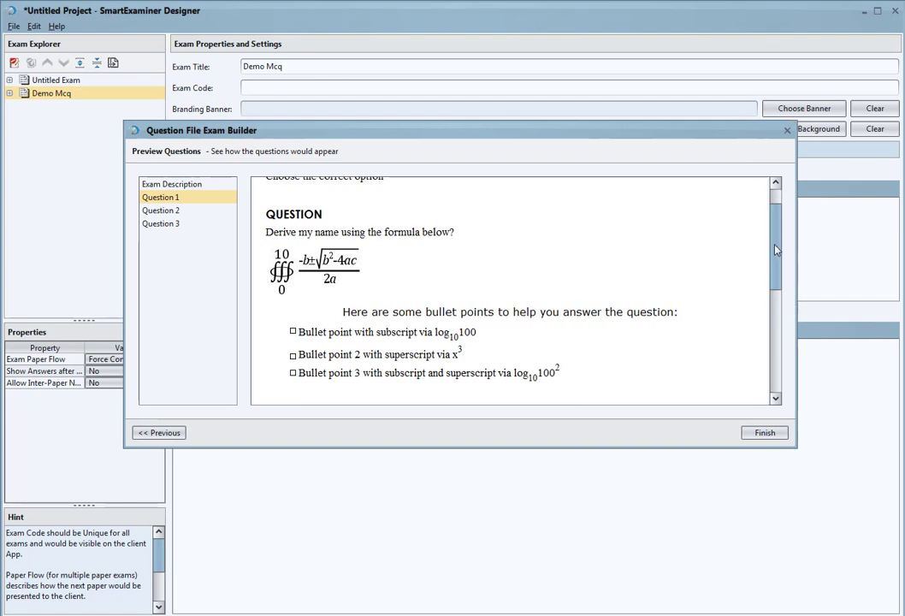
pyautogui.moveTo(776, 250); pyautogui.dragTo(768, 288)
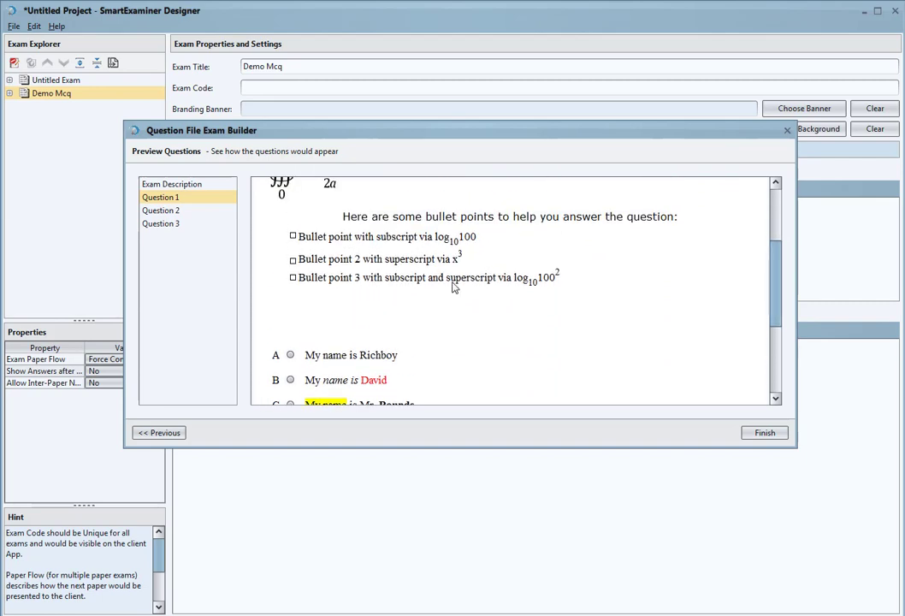
# Step: Preview Question 2 and examine its sample options, answer choices, correct option and reference
pyautogui.click(171, 211)
pyautogui.moveTo(778, 216); pyautogui.dragTo(783, 307)
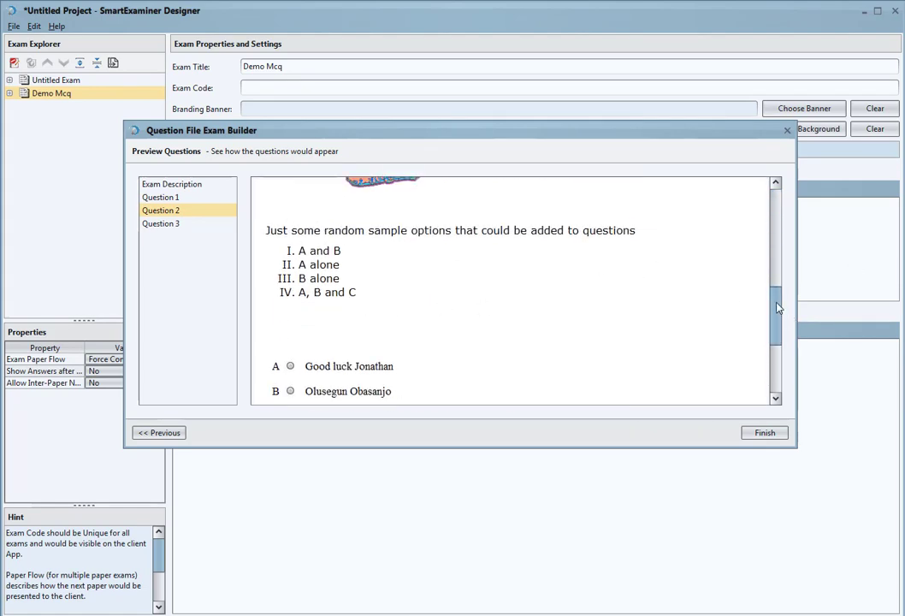
pyautogui.moveTo(777, 310); pyautogui.dragTo(777, 334)
pyautogui.scroll(-2, 638, 286)
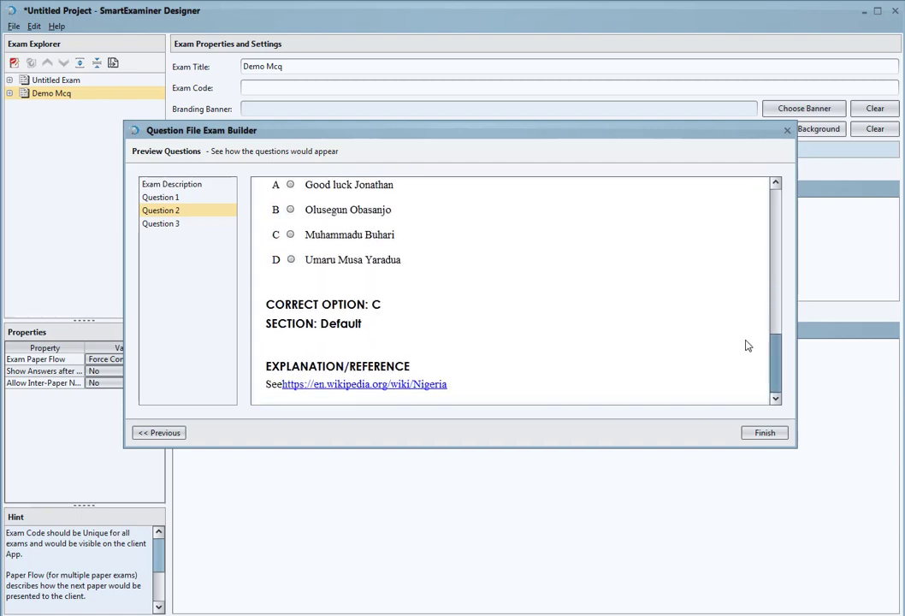
# Step: Preview Question 3 and look through its content
pyautogui.click(163, 224)
pyautogui.moveTo(775, 257)
pyautogui.mouseDown()
pyautogui.moveTo(774, 367)
pyautogui.moveTo(764, 258)
pyautogui.mouseUp()
pyautogui.scroll(1, 764, 257)
# Step: Finish the question file builder and import the Wordtest 1 exam into the project
pyautogui.click(766, 433)
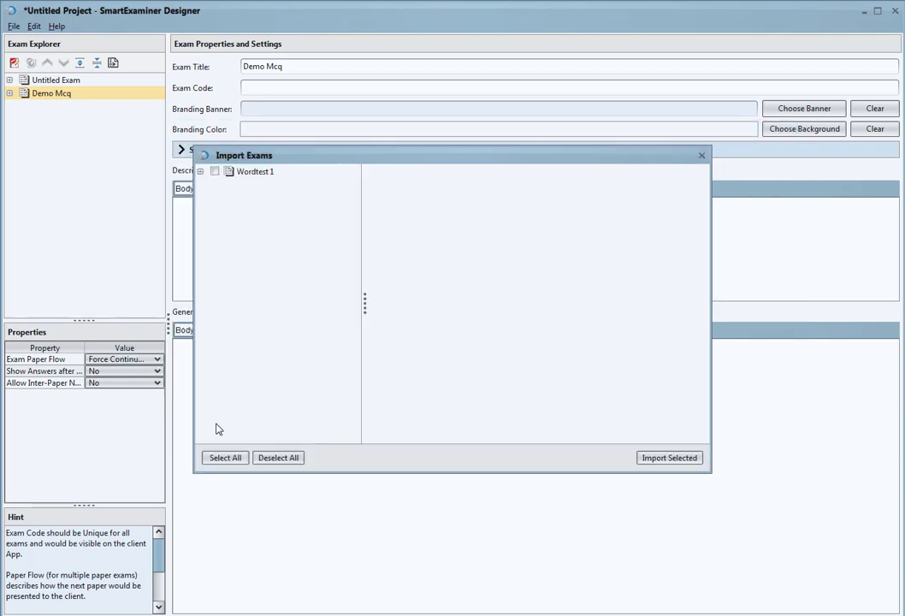
pyautogui.click(222, 458)
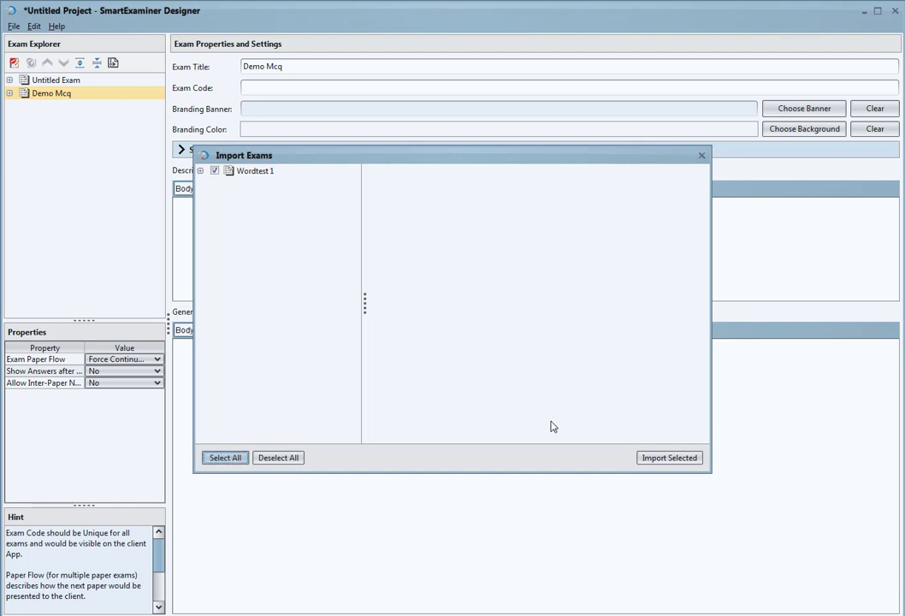
pyautogui.click(649, 456)
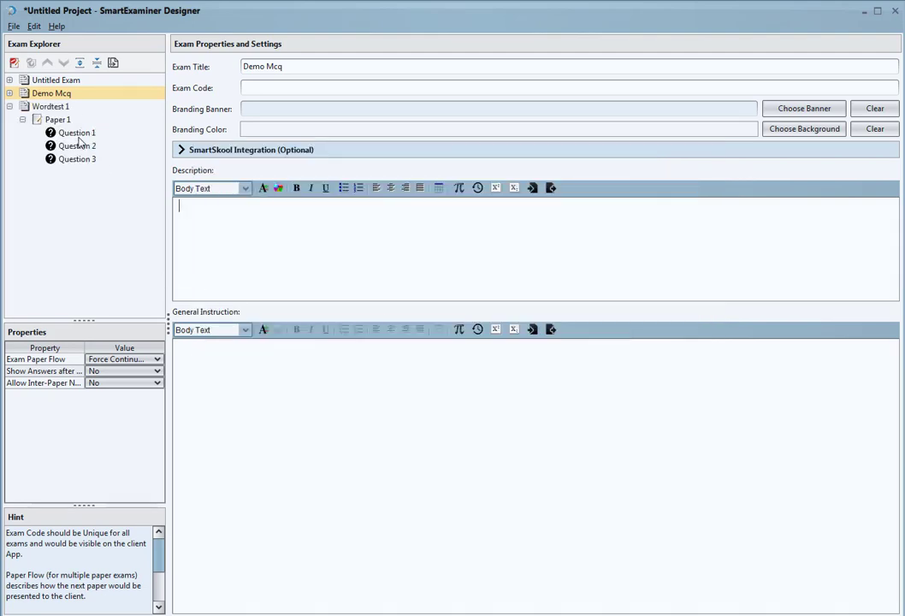
# Step: Open Question 1 of the imported Wordtest 1 exam and examine its question text and options
pyautogui.click(77, 133)
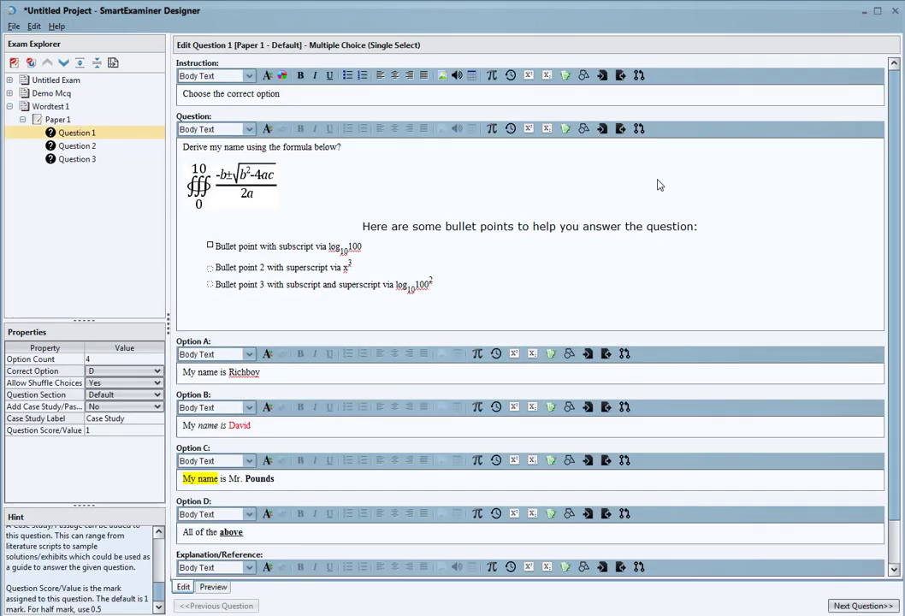
pyautogui.moveTo(896, 226)
pyautogui.mouseDown()
pyautogui.moveTo(894, 310)
pyautogui.moveTo(887, 216)
pyautogui.mouseUp()
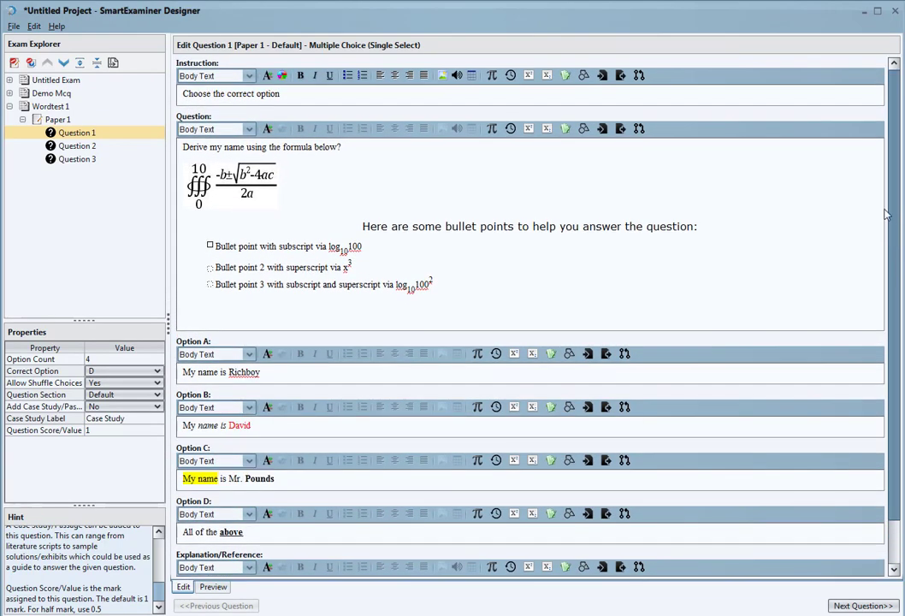